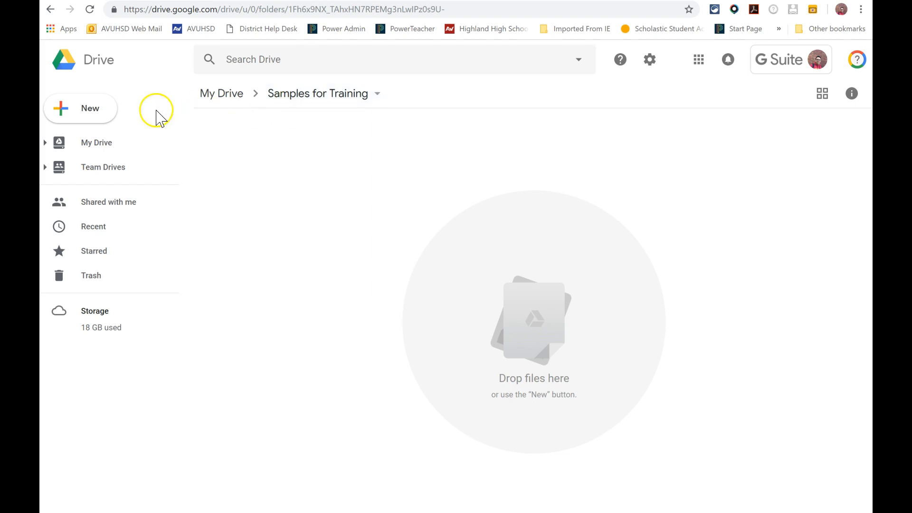
Create a new Google Sites site in the Samples for Training folder.
click(107, 116)
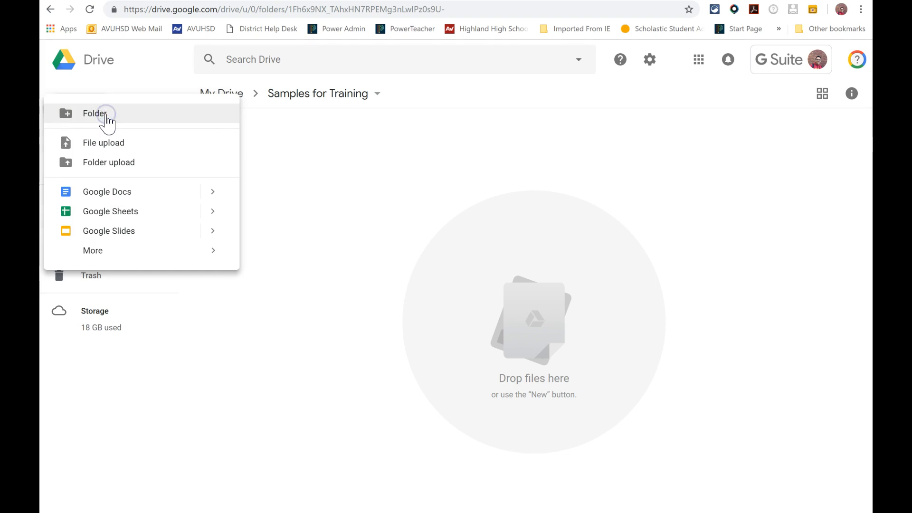
mouse_move(107, 254)
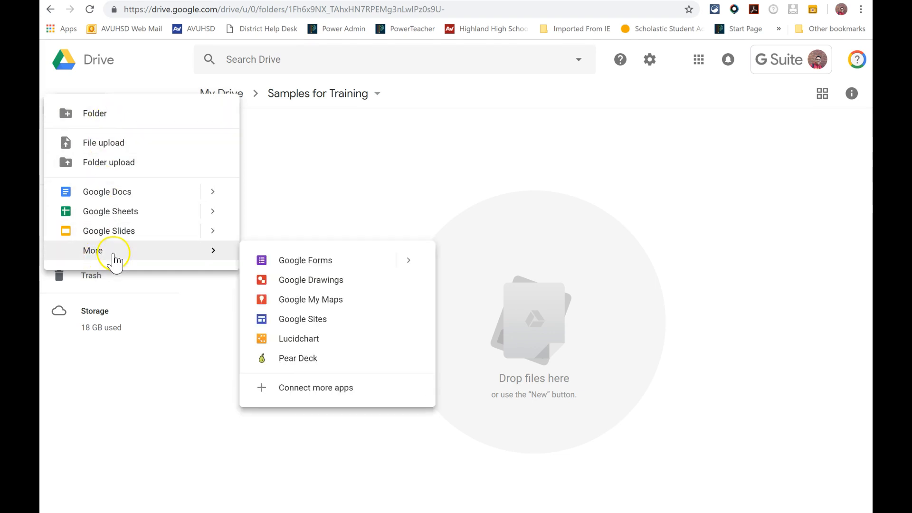
mouse_move(209, 253)
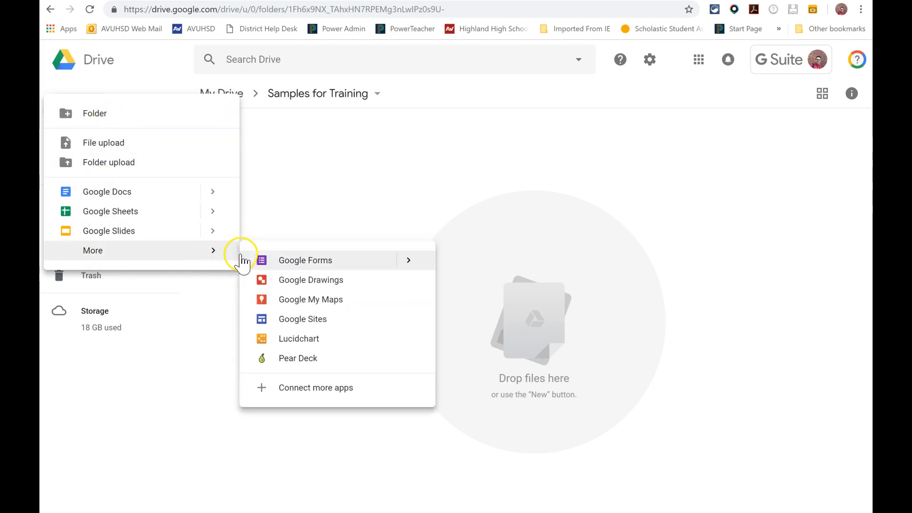
click(299, 325)
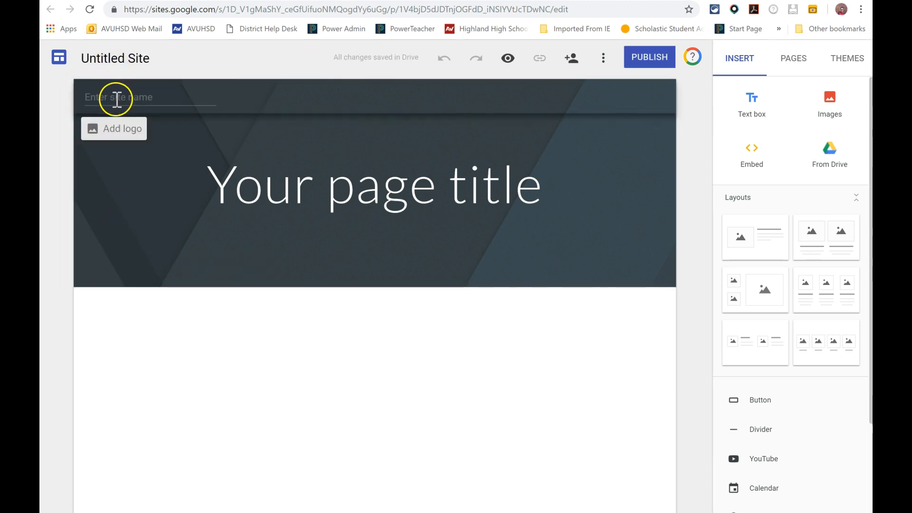
Rename the site document as Sample 001 and set the site name in the header to Sample 1.
click(123, 58)
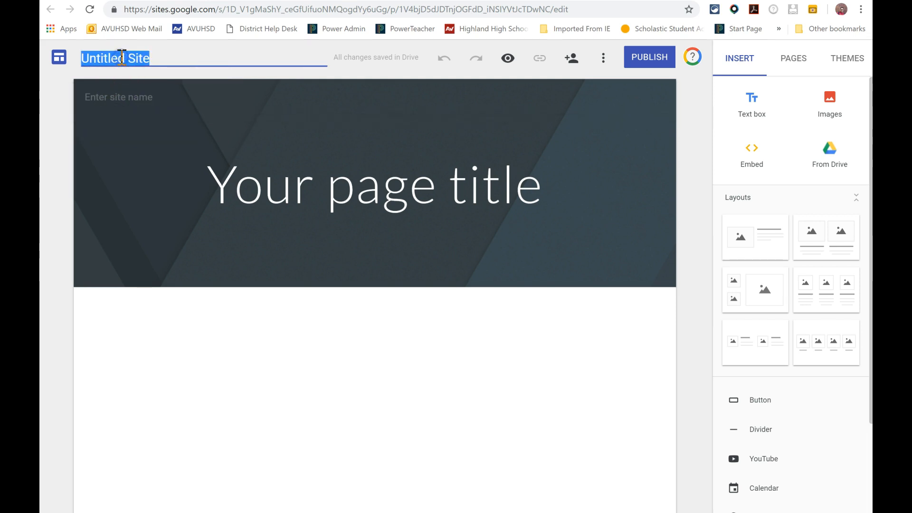
text(Sample 001)
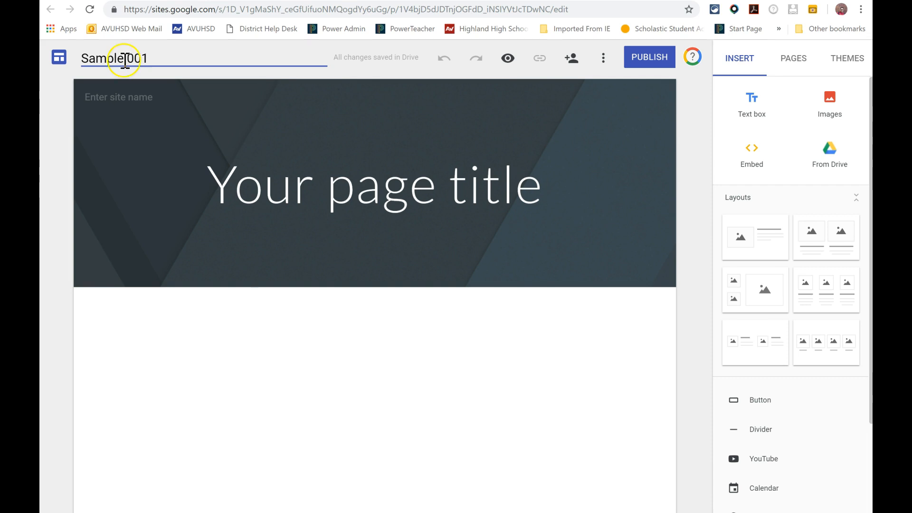
click(130, 95)
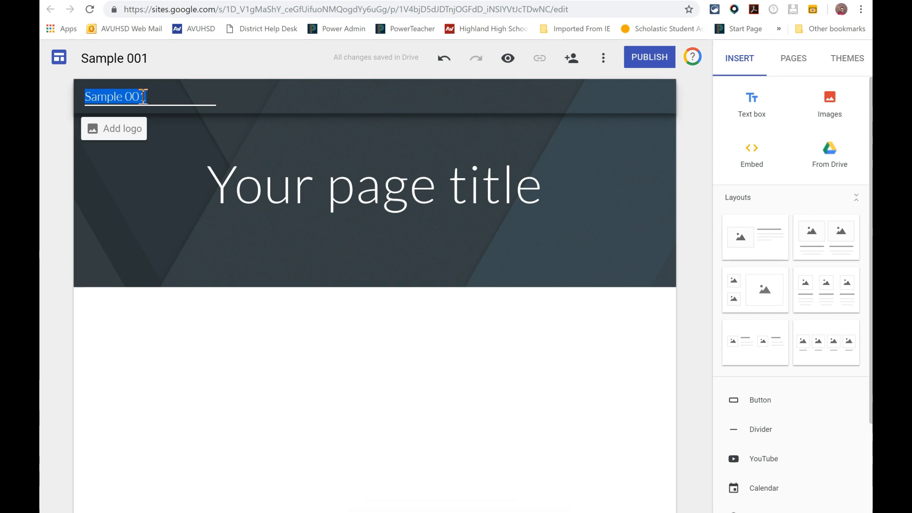
drag(143, 97, 140, 97)
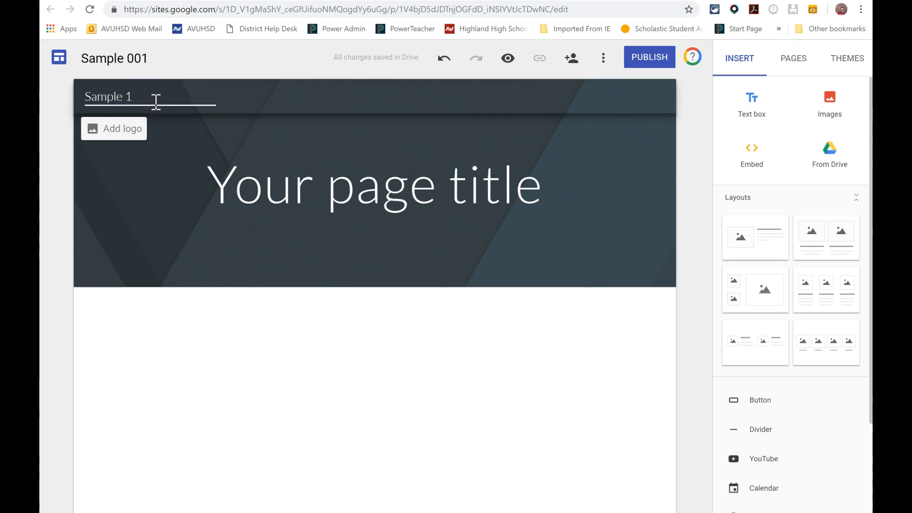
Replace the placeholder page title in the header with "Welcome Page".
click(285, 194)
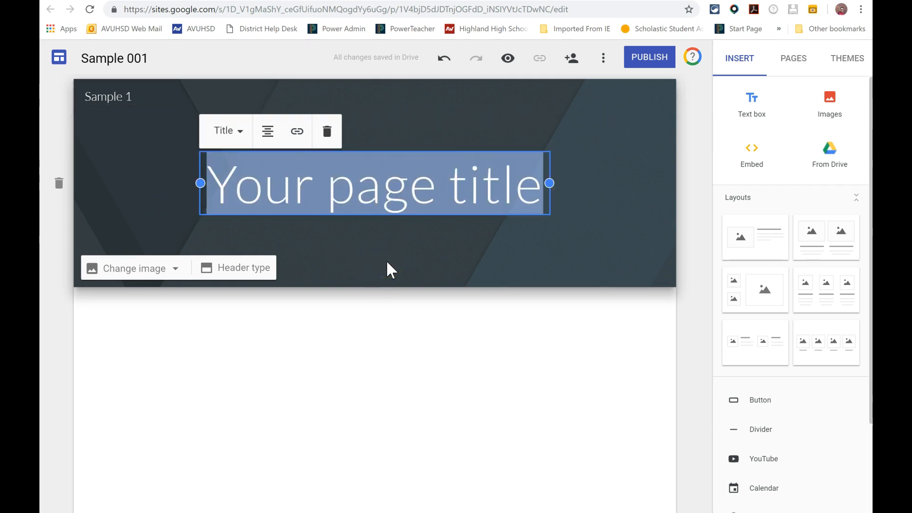
text(Welcome Page)
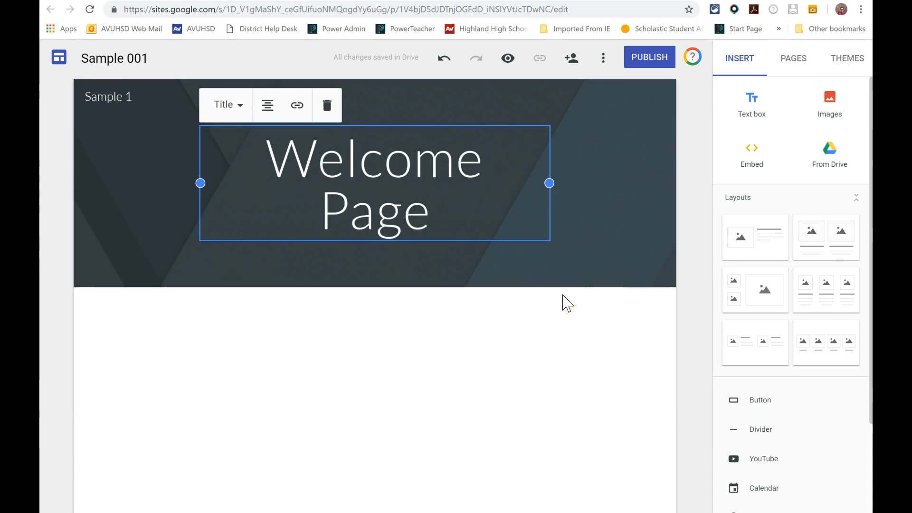
click(385, 343)
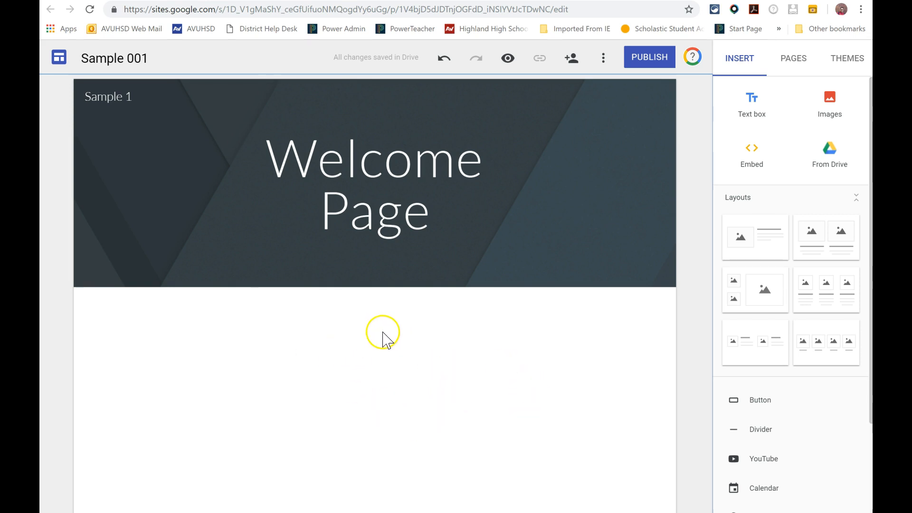
Add a text box below the header reading "Welcome to my site!".
double_click(383, 335)
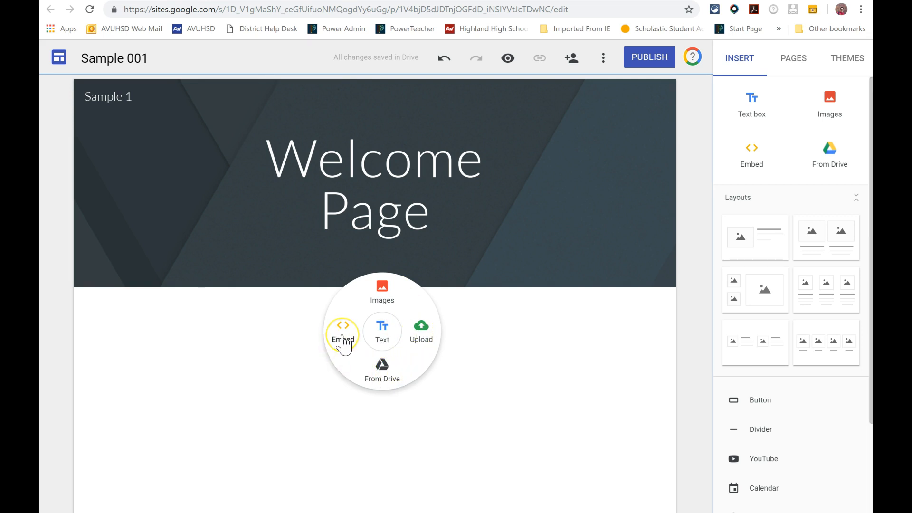
click(385, 340)
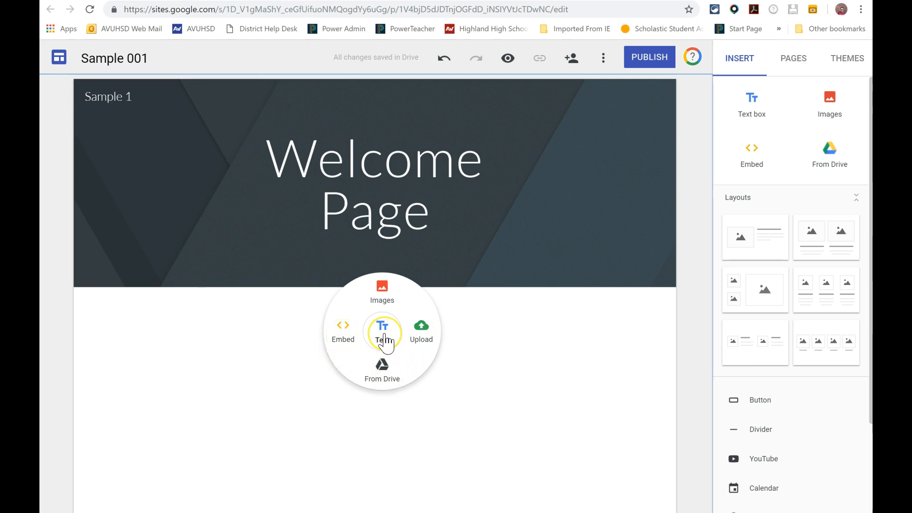
click(385, 340)
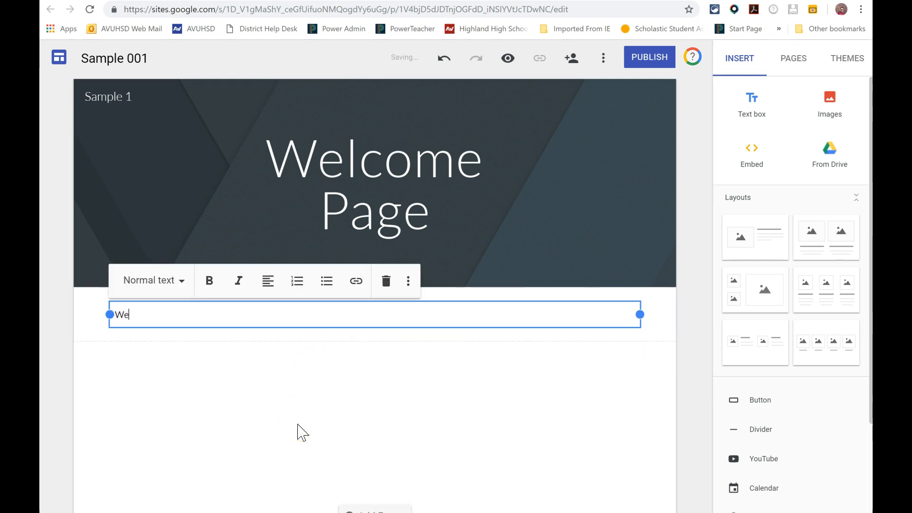
text(Welcome to my site!)
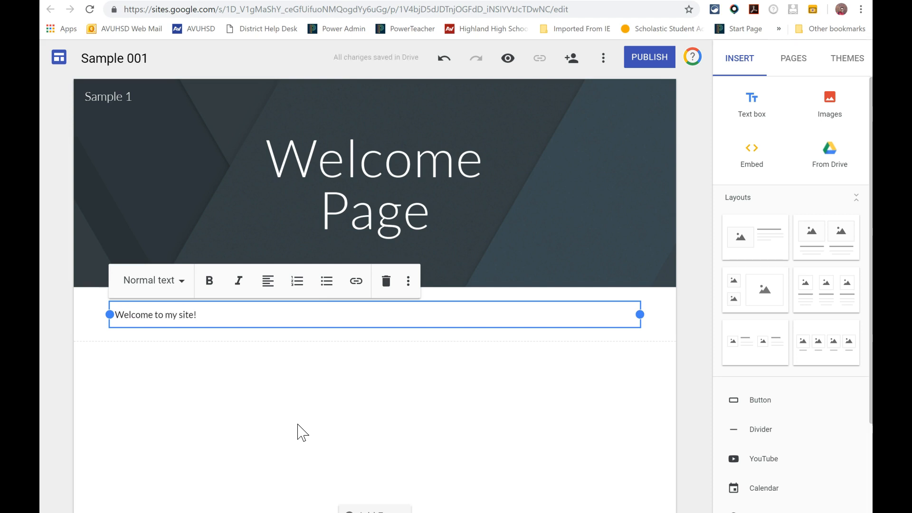
Format the "Welcome to my site!" text with the Title style and centre it.
click(181, 285)
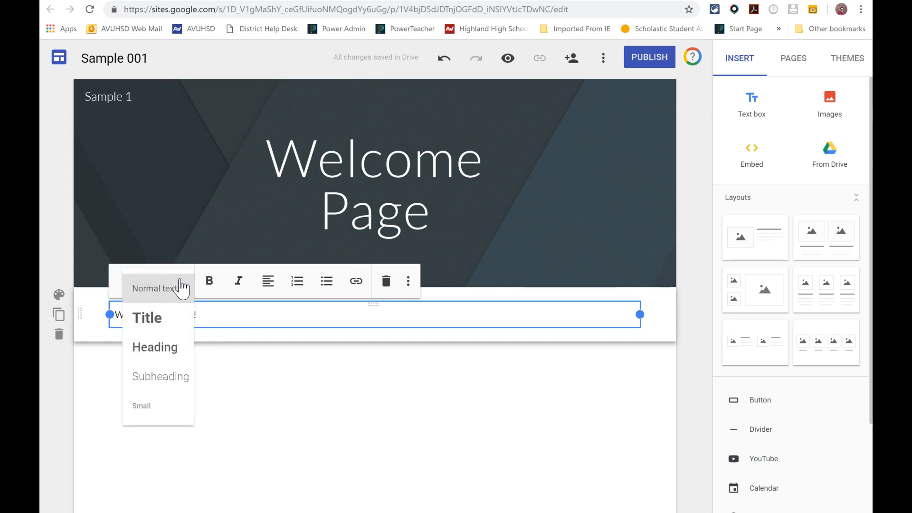
click(171, 318)
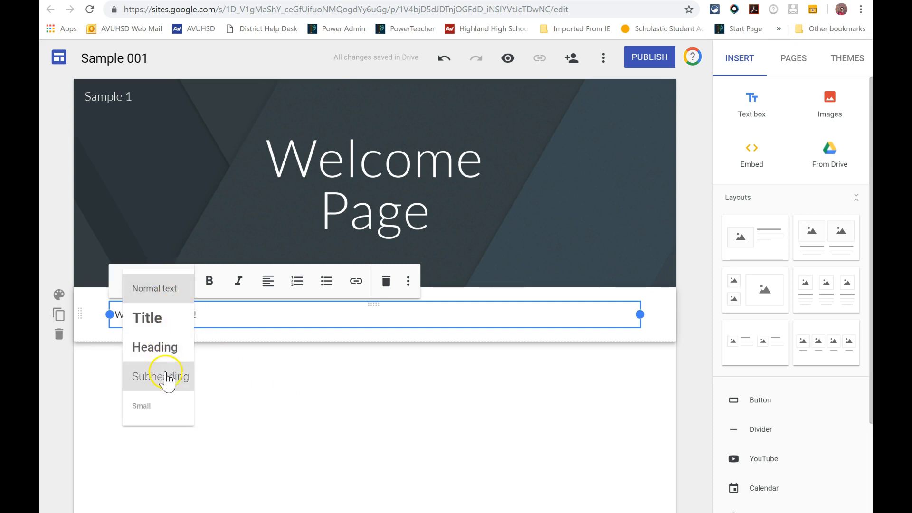
click(171, 319)
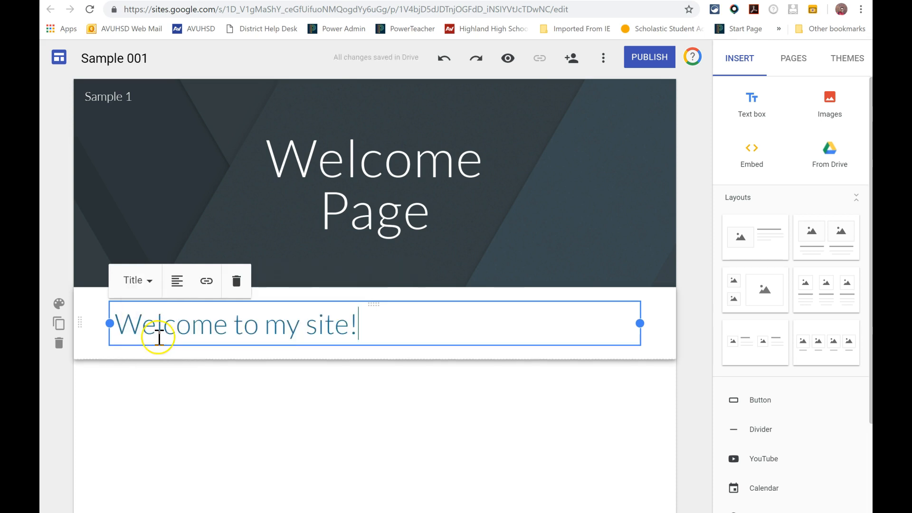
click(180, 282)
click(179, 312)
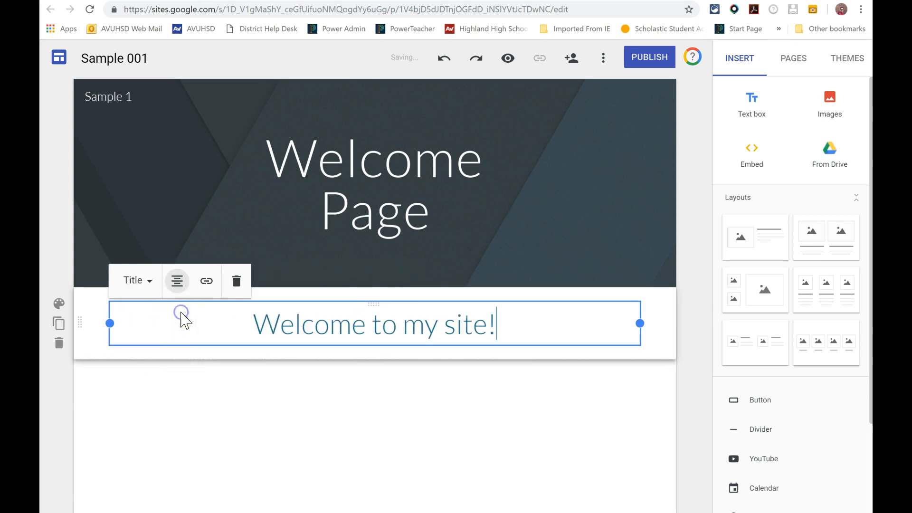
Apply the Emphasis 2 section style to the welcome text section.
click(58, 303)
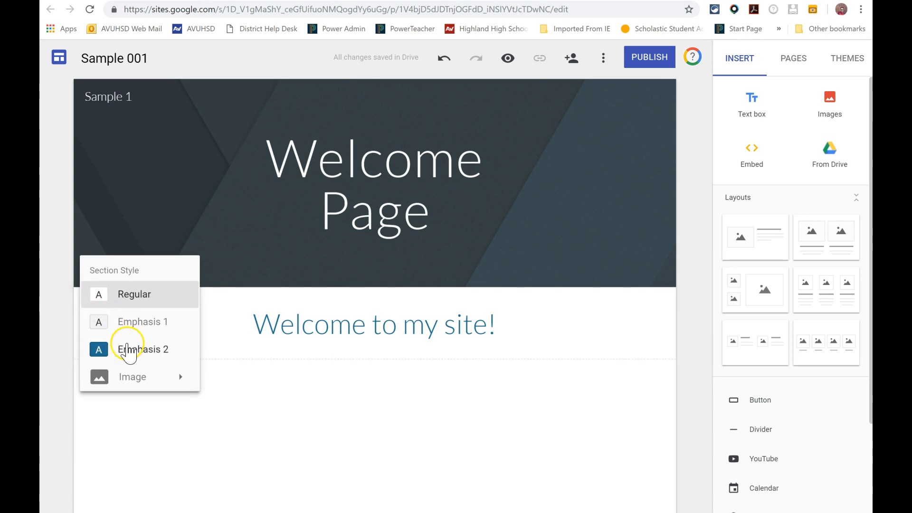
click(128, 346)
click(338, 391)
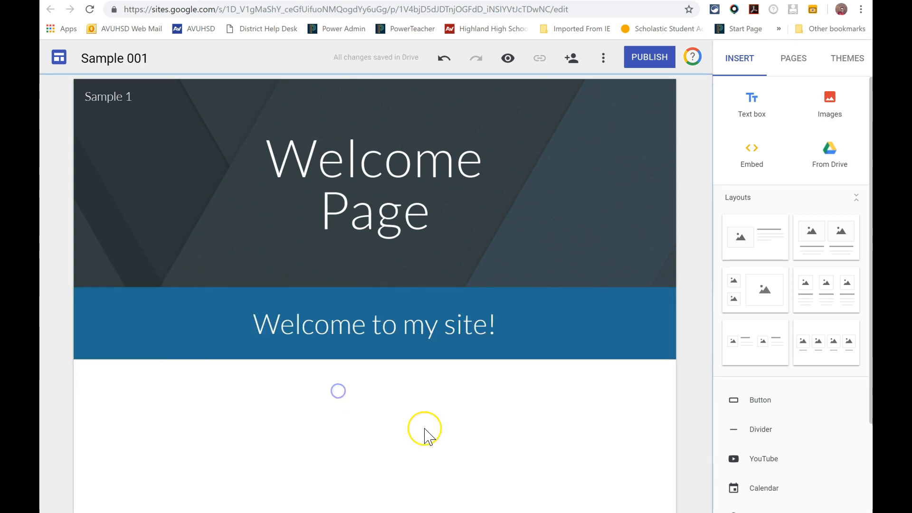
Search Google images for "teacher" and insert the first result, the woman in front of a world map, below the welcome section.
double_click(386, 422)
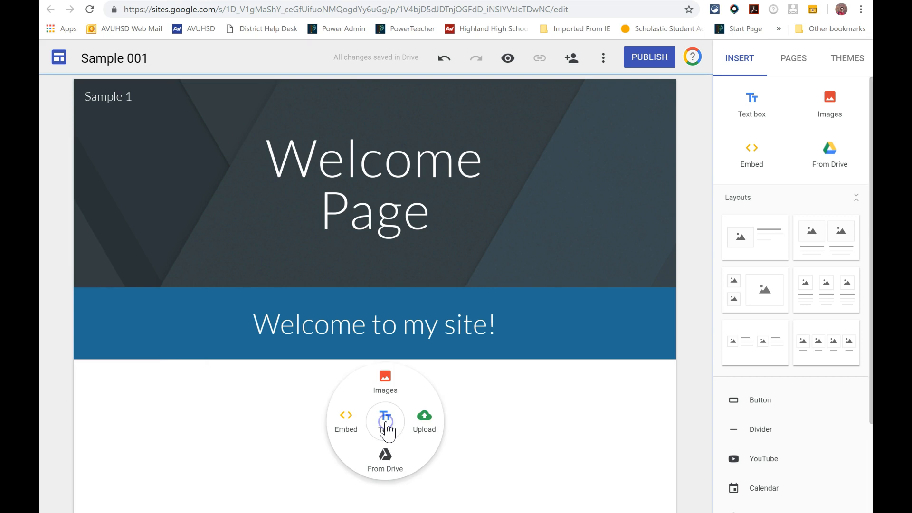
click(388, 391)
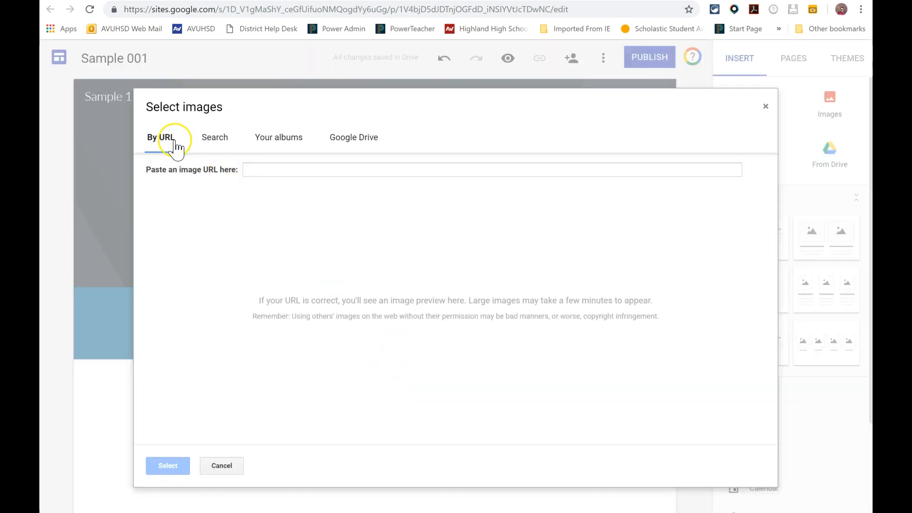
click(228, 143)
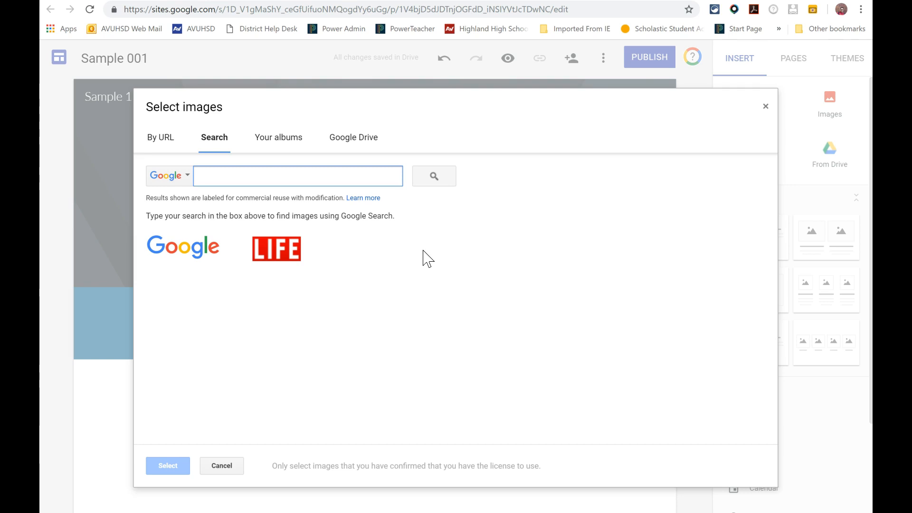
text(teacher)
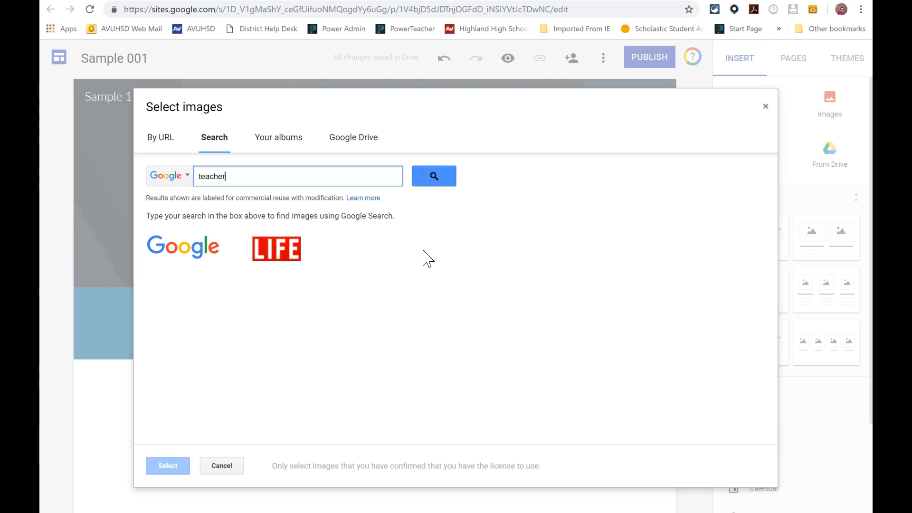
key(Return)
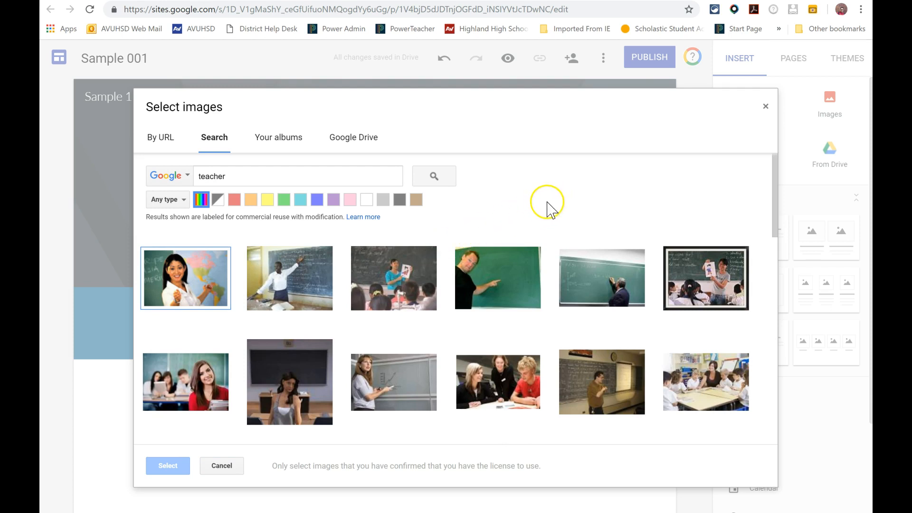
click(197, 270)
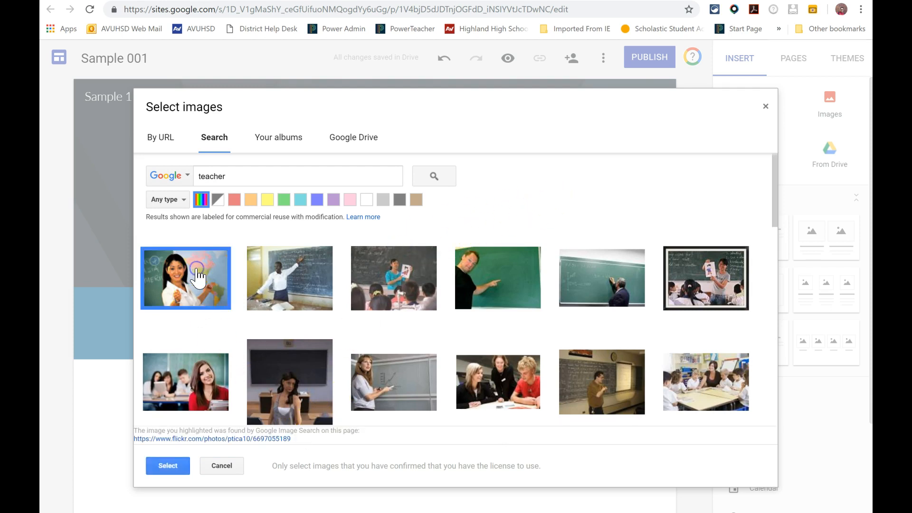
click(168, 465)
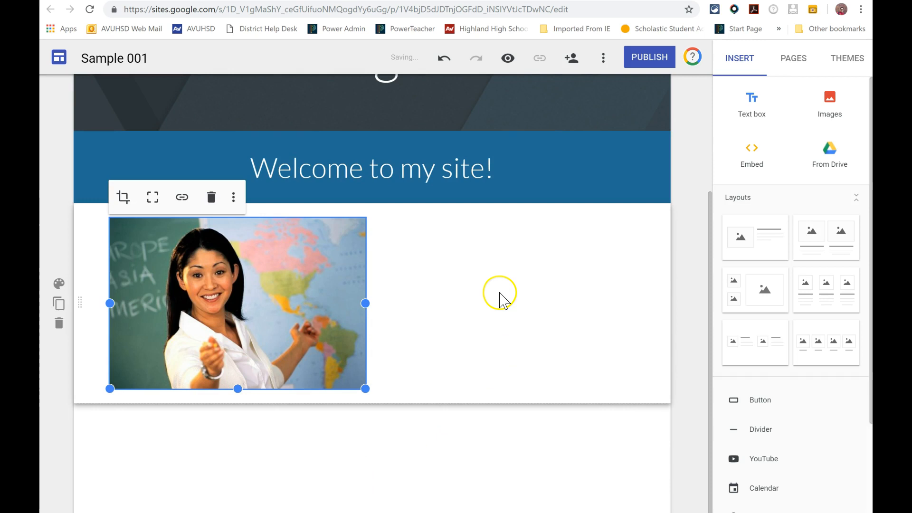
Insert the first picture from the Profile photos album beside the teacher image in the same section.
click(499, 292)
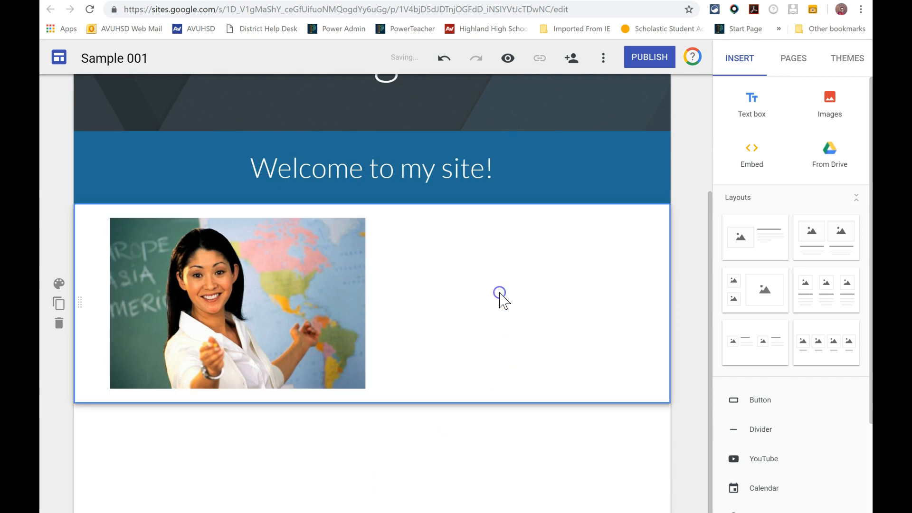
double_click(500, 293)
click(510, 257)
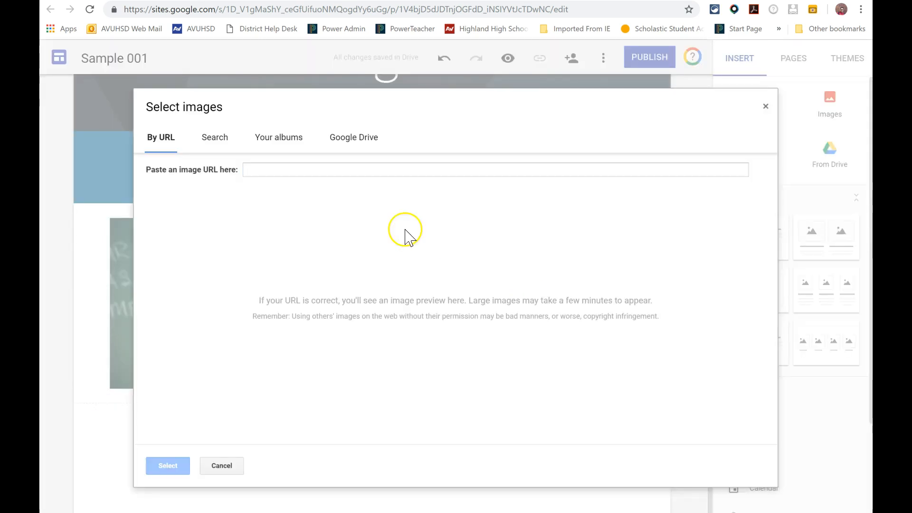
click(281, 142)
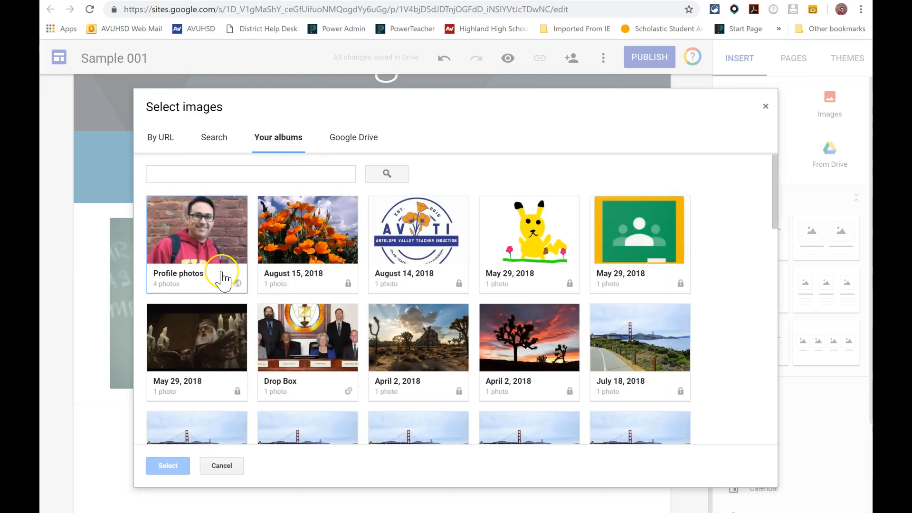
click(221, 239)
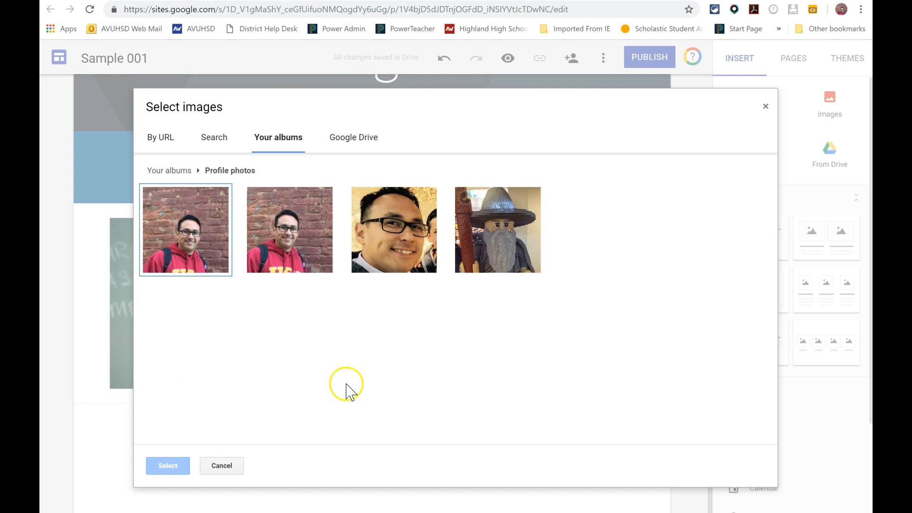
click(183, 229)
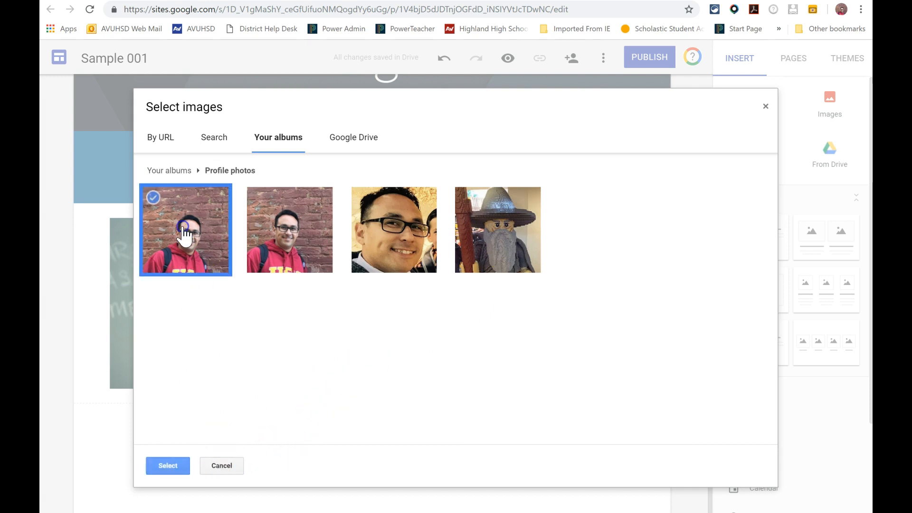
click(168, 465)
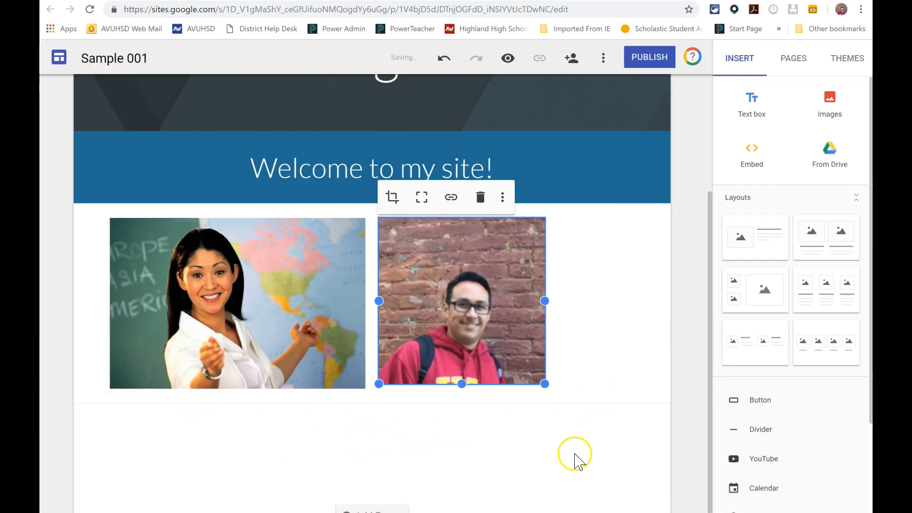
click(590, 468)
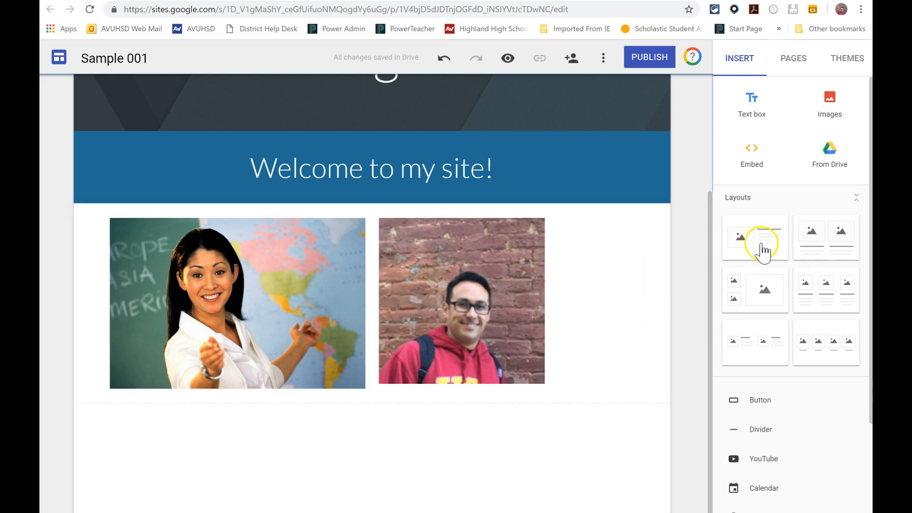
Add a layout section with two side-by-side image placeholders and captions beneath them below the pictures.
click(836, 246)
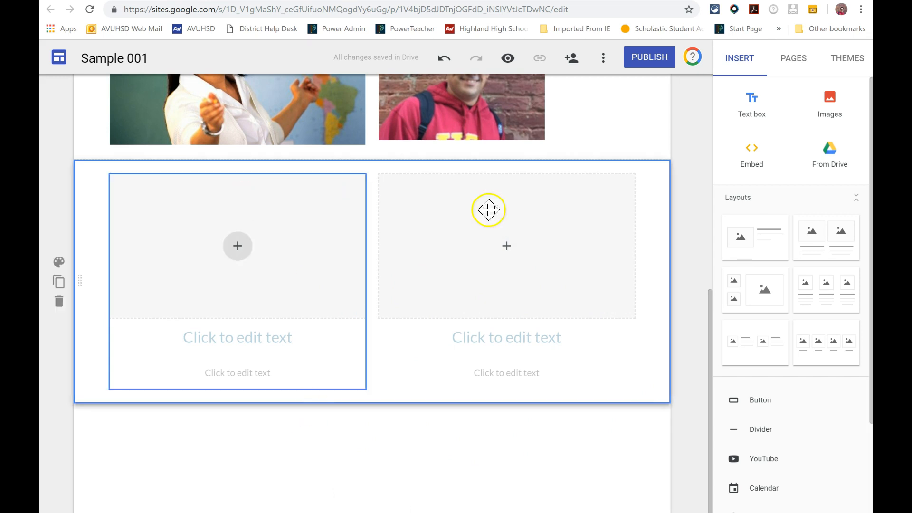
click(381, 435)
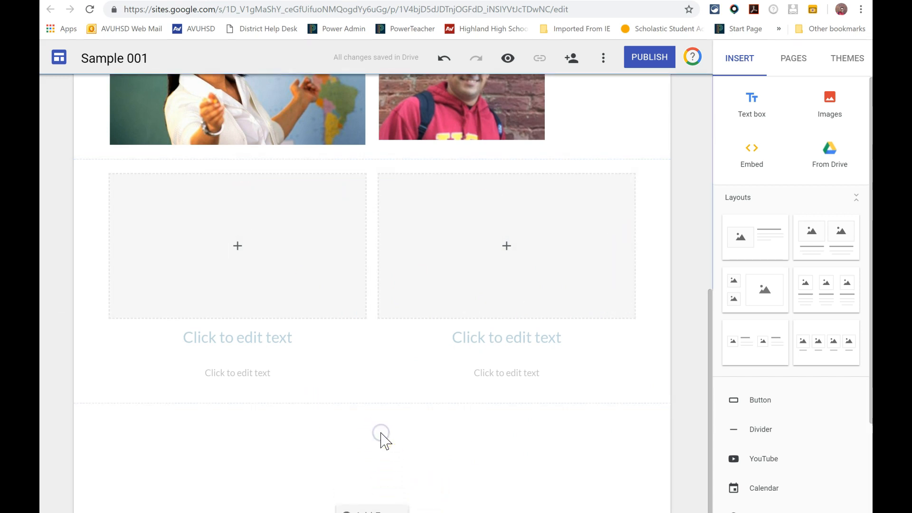
Embed the recent Drive document Tasks for Badge #1 in the empty area below the two-column layout section.
click(381, 434)
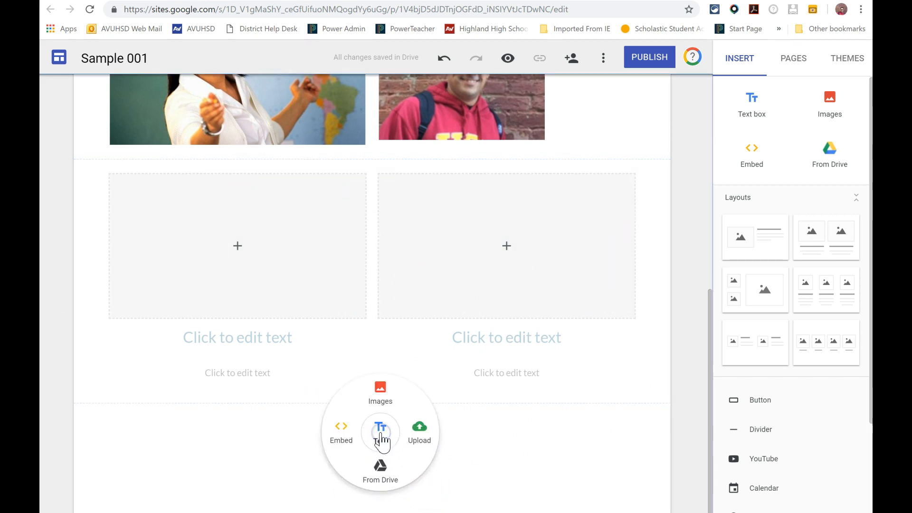
click(378, 470)
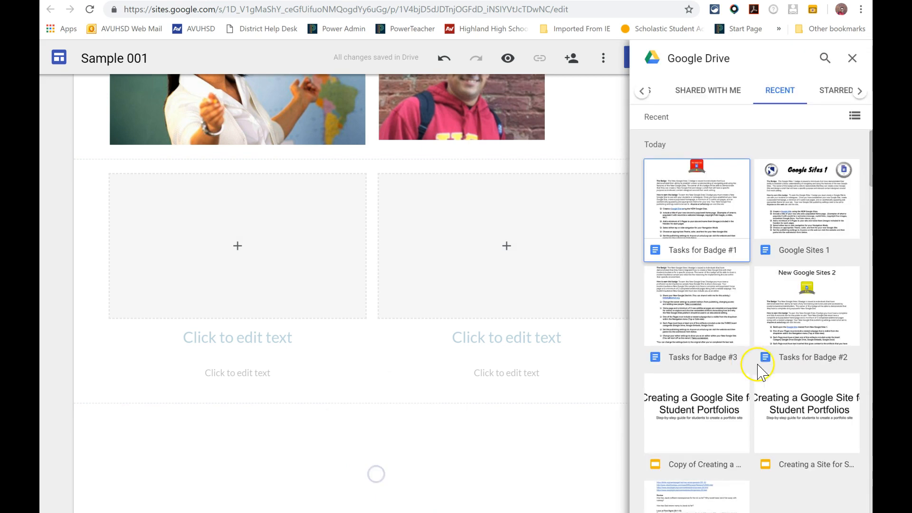
click(724, 227)
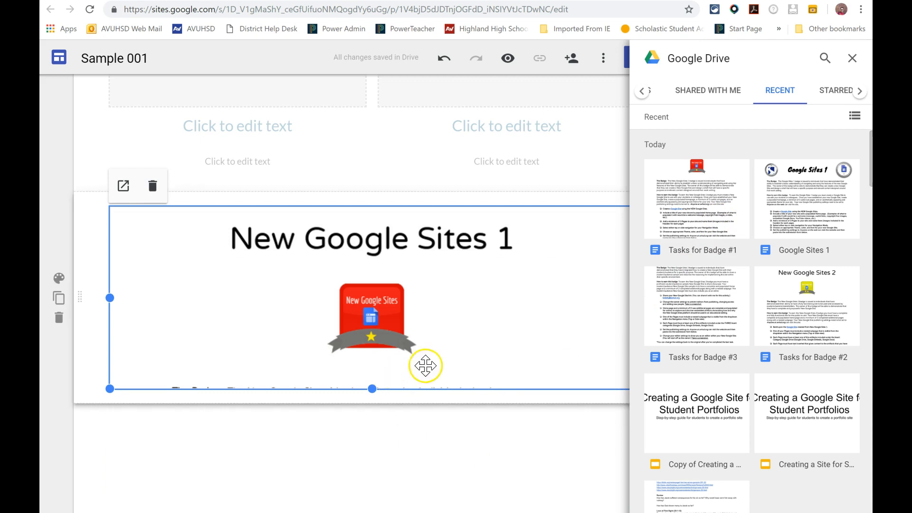
click(521, 449)
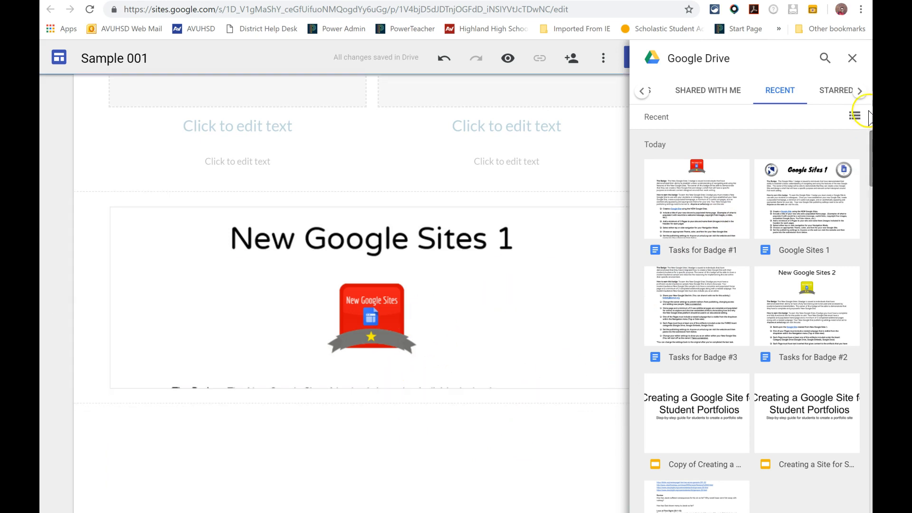
click(854, 59)
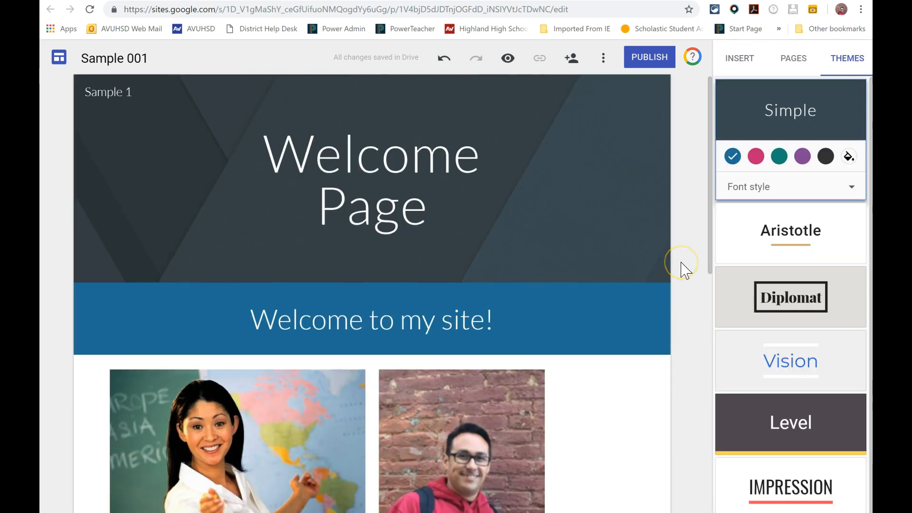
Apply the Aristotle theme to the site.
scroll(686, 267, down, 2)
scroll(686, 269, up, 2)
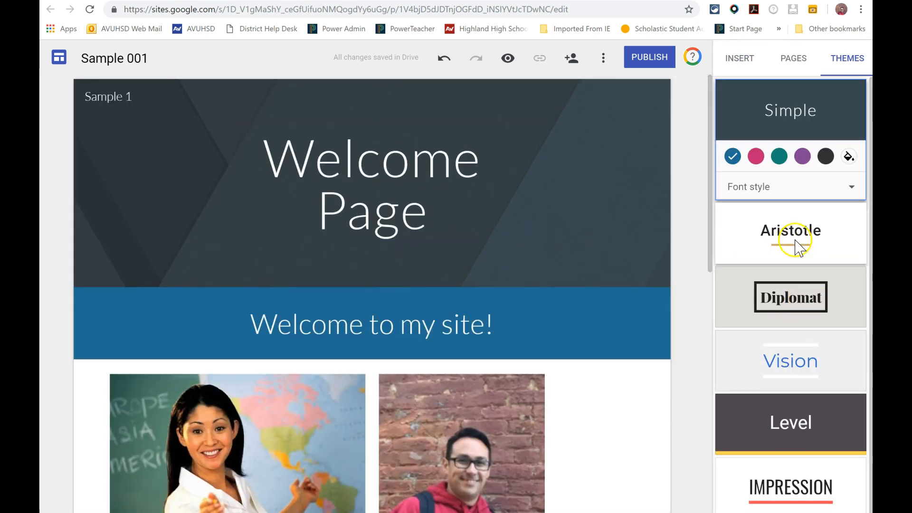
click(799, 245)
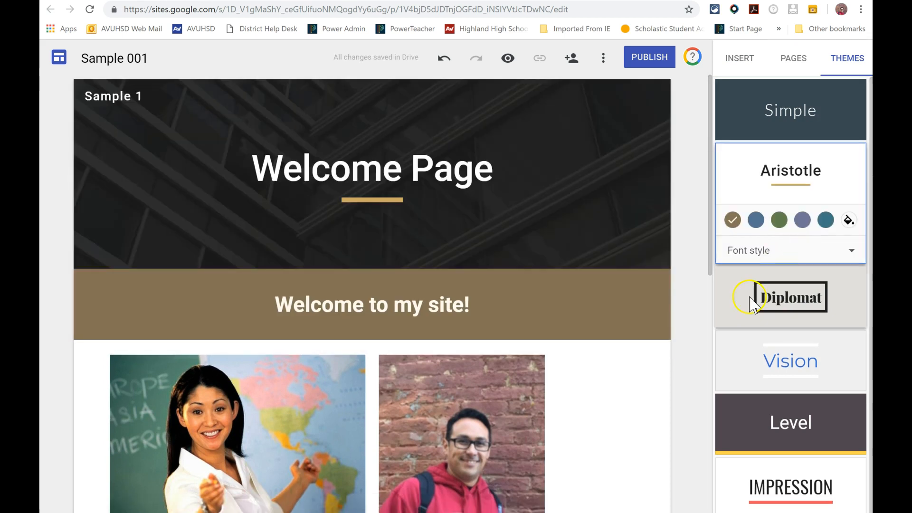
Replace the Welcome Page header background with the gallery image of colourful hanging paper strips.
click(620, 248)
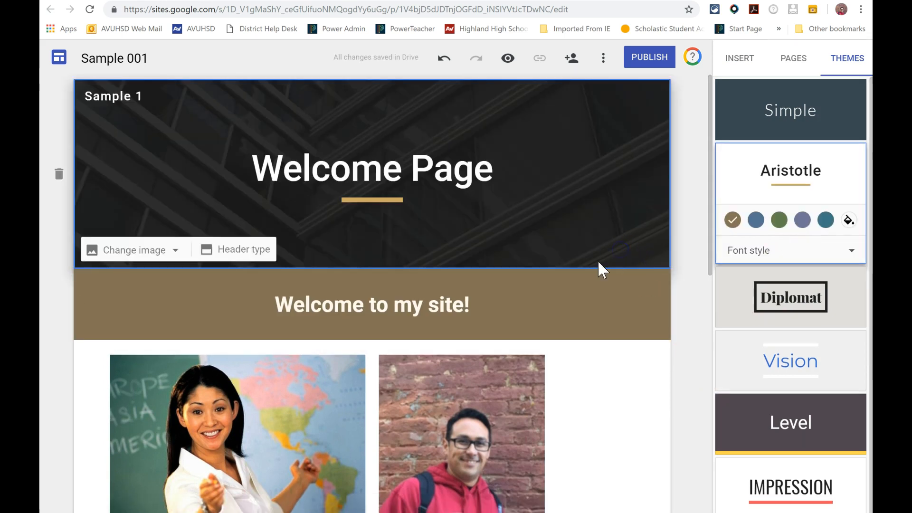
click(158, 251)
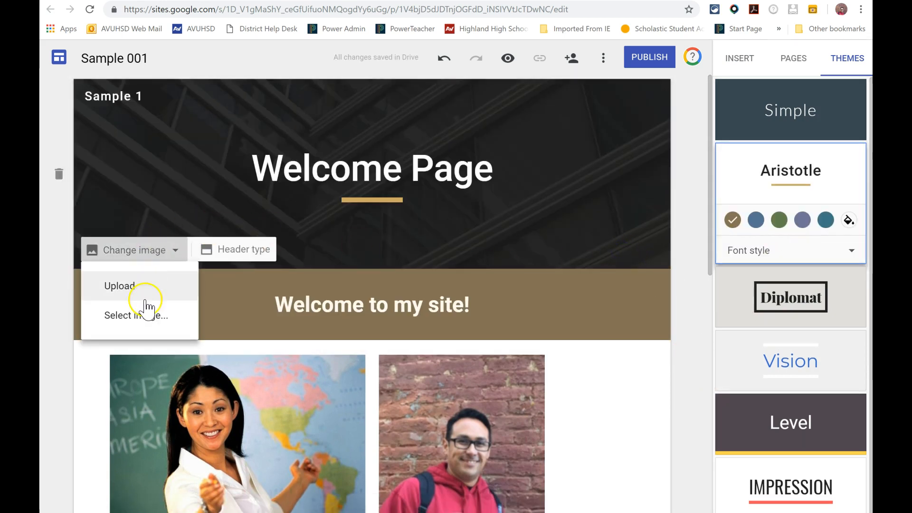
click(143, 321)
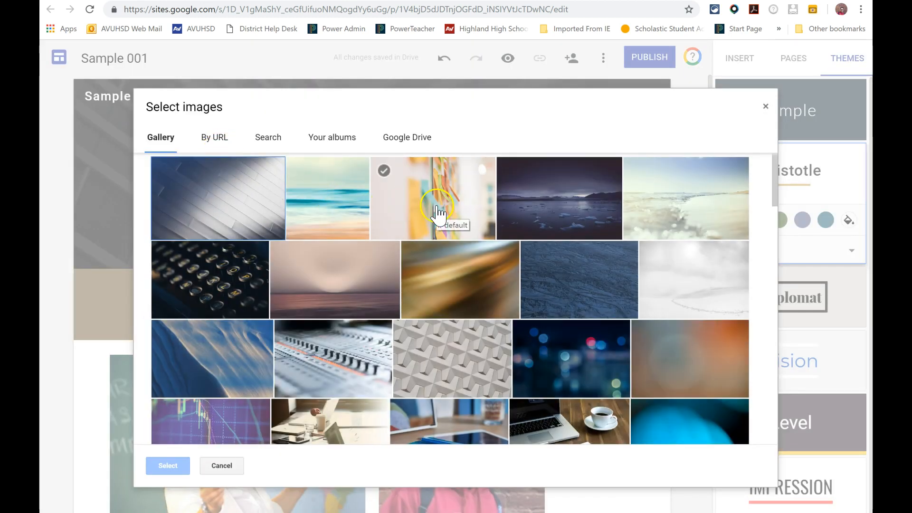
click(438, 213)
click(169, 466)
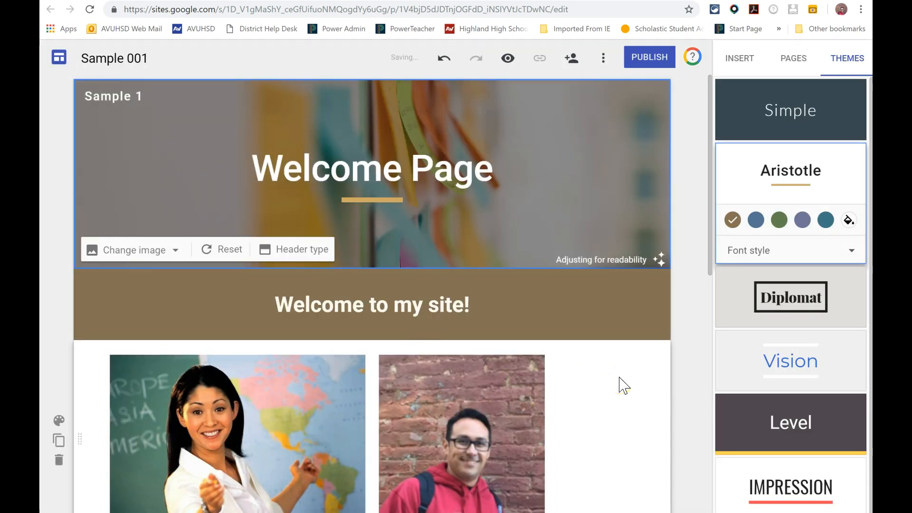
click(644, 276)
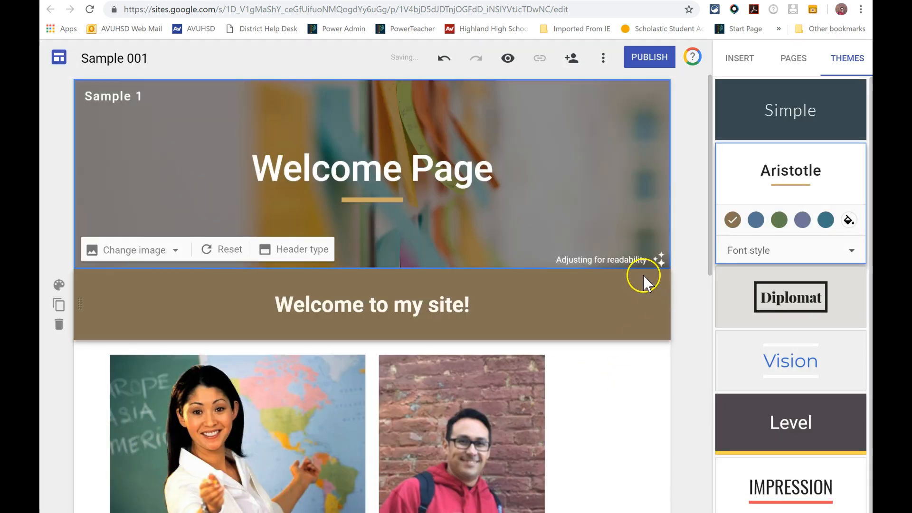
Try the Title only, Large banner and Cover header types on the Welcome Page header and restore Banner.
click(302, 257)
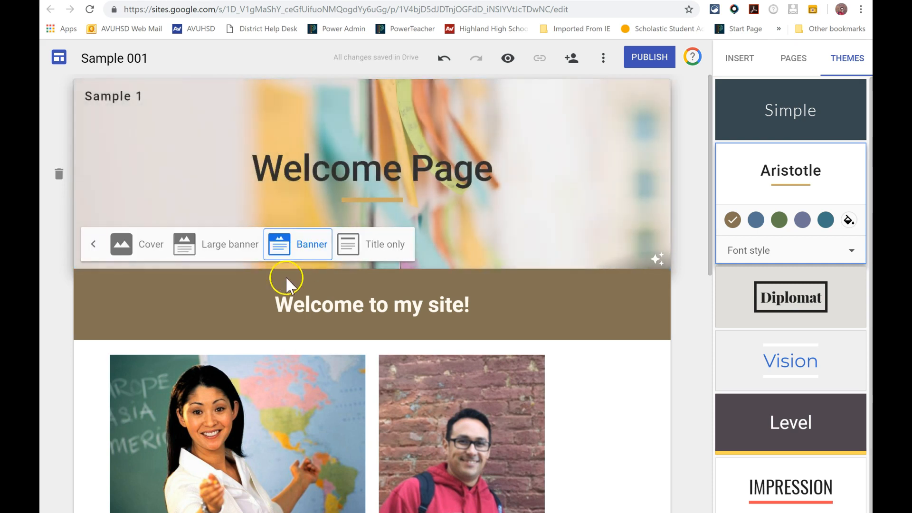
click(378, 249)
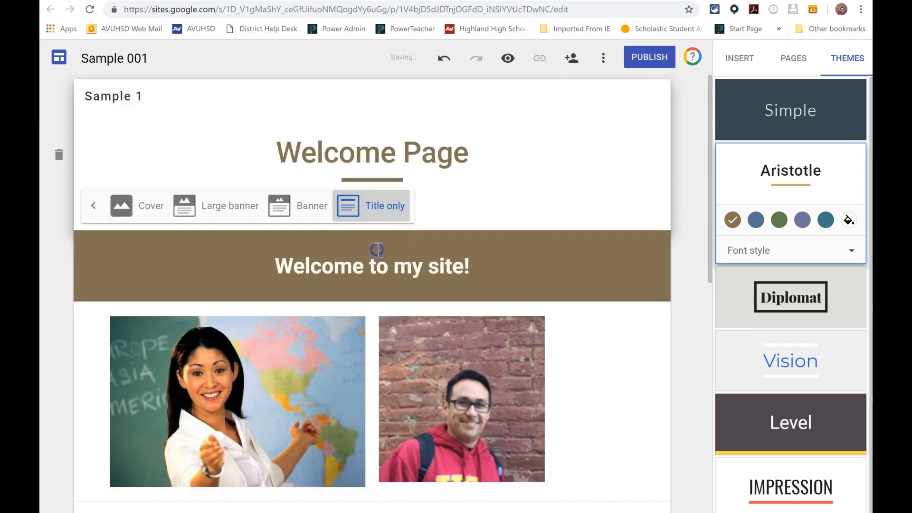
click(208, 180)
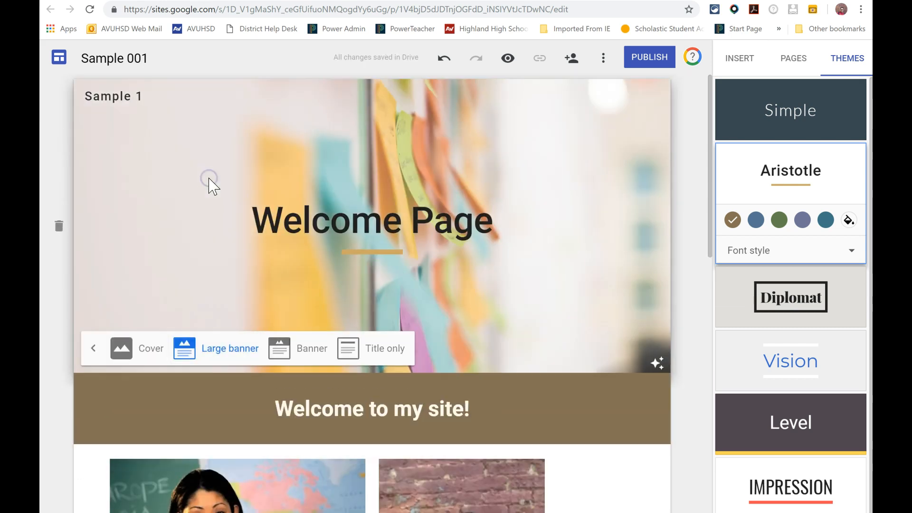
click(136, 347)
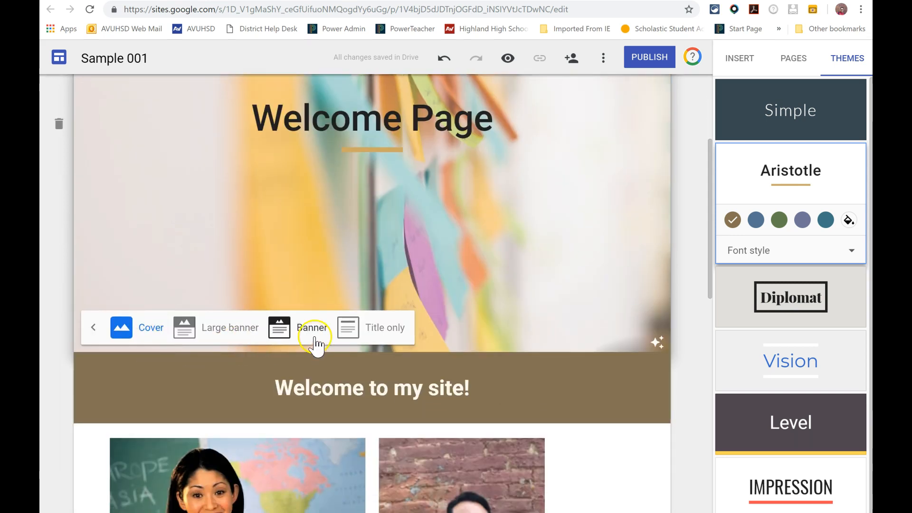
click(315, 336)
click(608, 419)
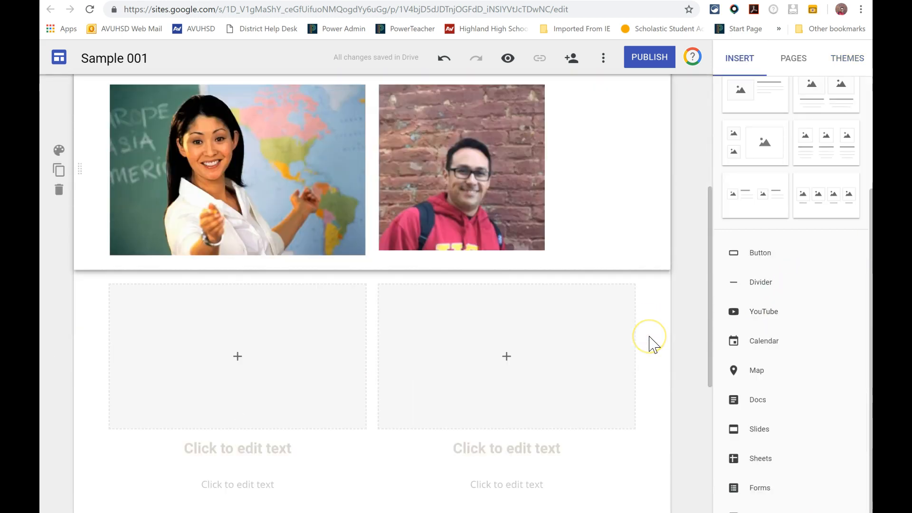
Search YouTube for "making a google site" and insert The NEW Google Sites - 2016 Tutorial into the second placeholder of the two-column layout.
click(515, 266)
click(550, 383)
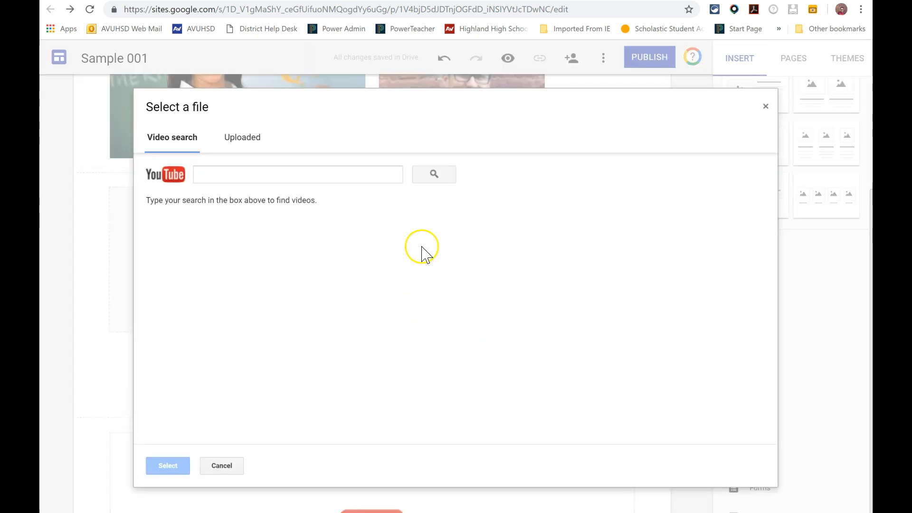
click(321, 174)
text(making a google site)
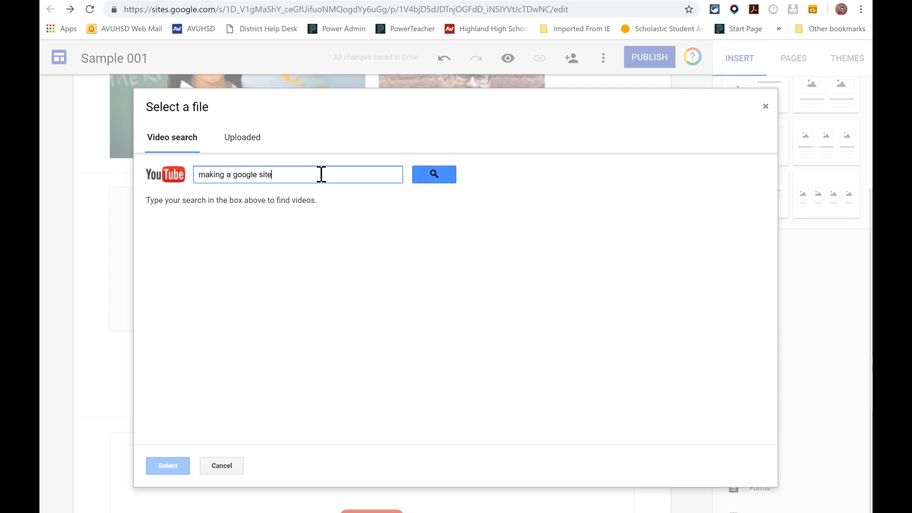
key(Return)
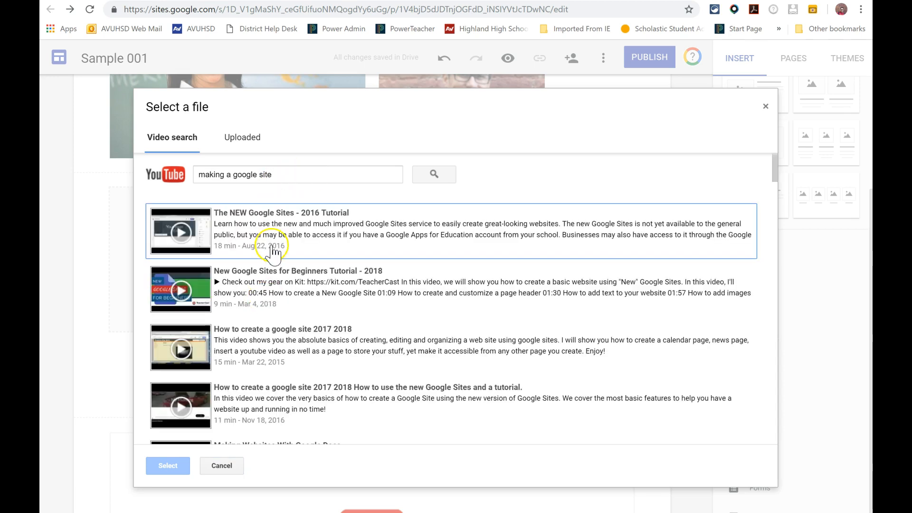
click(275, 238)
click(166, 465)
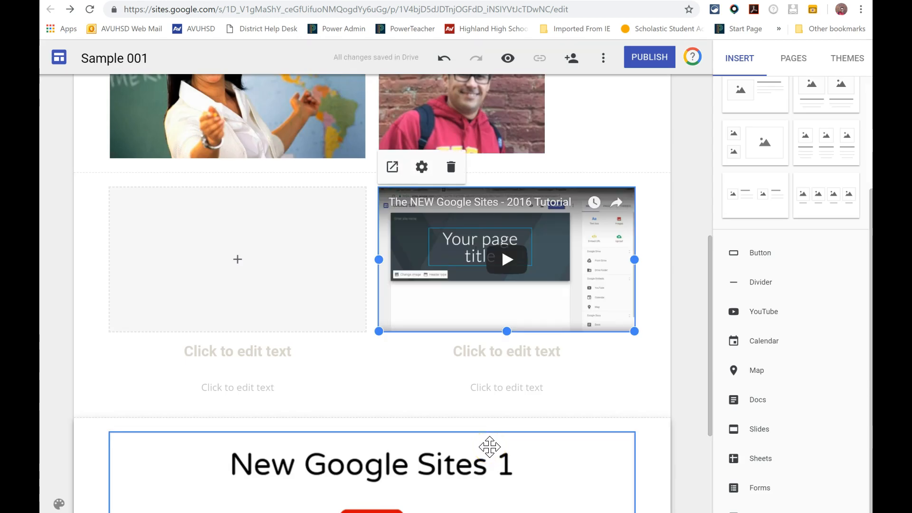
Insert the 2016-2017 AVTI Classroom Early Completion Option (ECO) calendar into the empty placeholder beside the video.
click(778, 347)
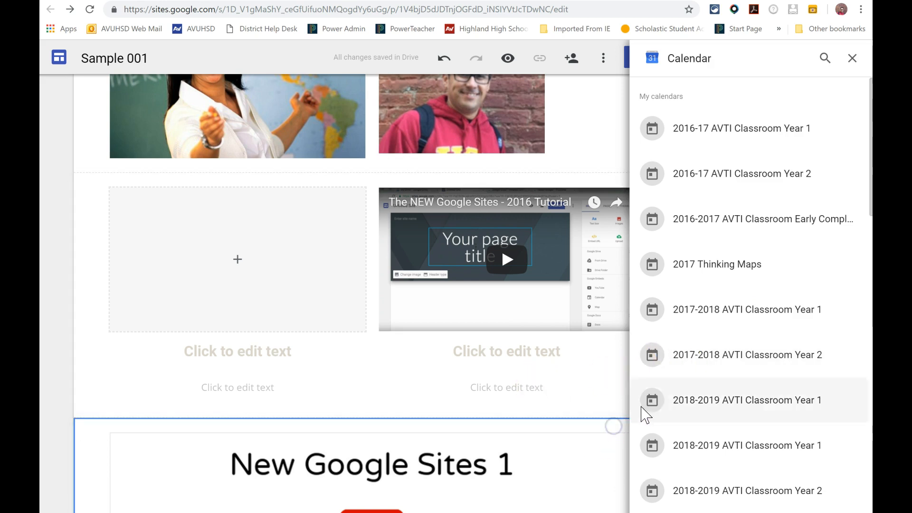
click(852, 58)
click(206, 214)
click(234, 259)
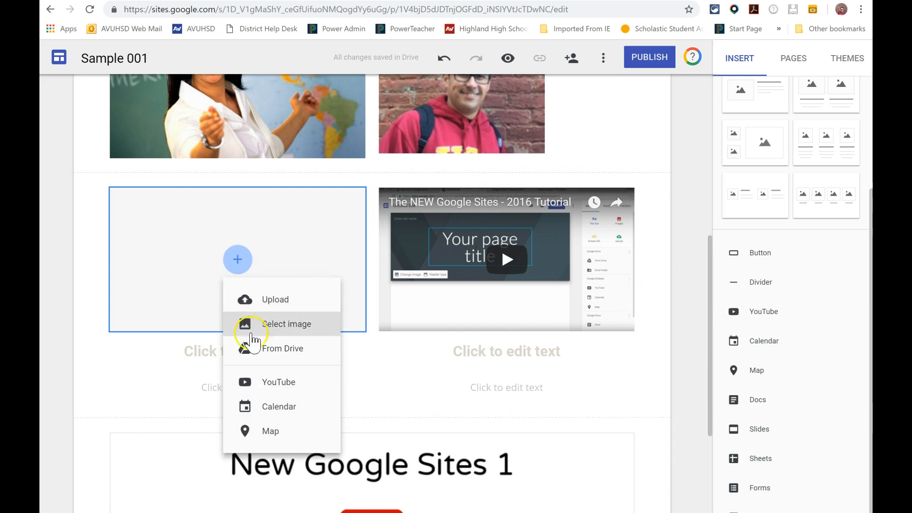
click(280, 406)
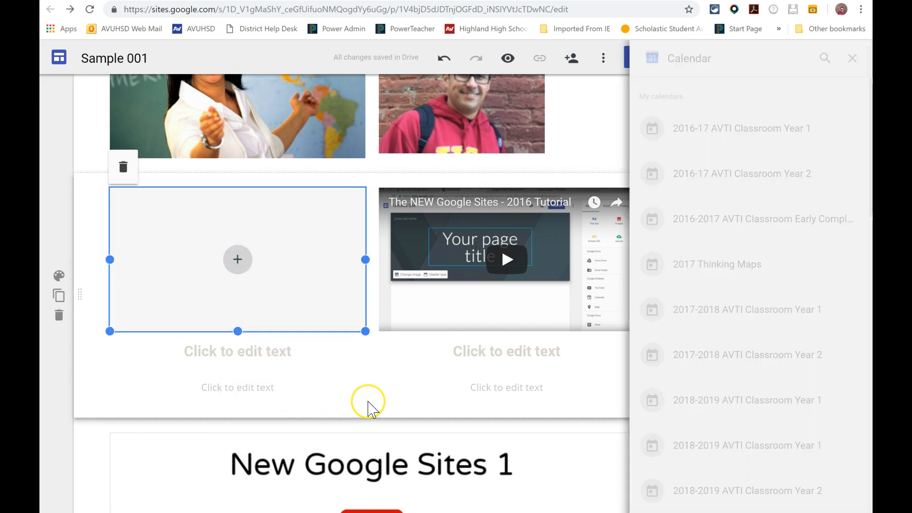
click(716, 236)
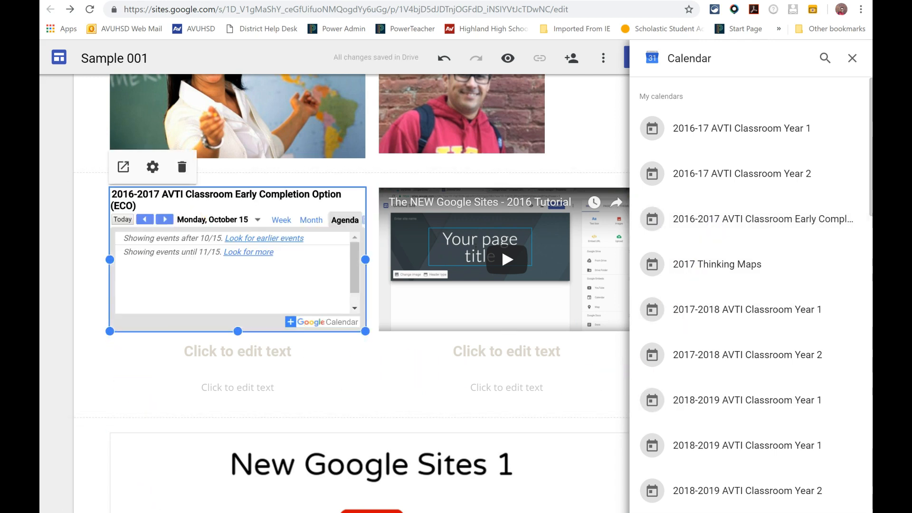
key(Escape)
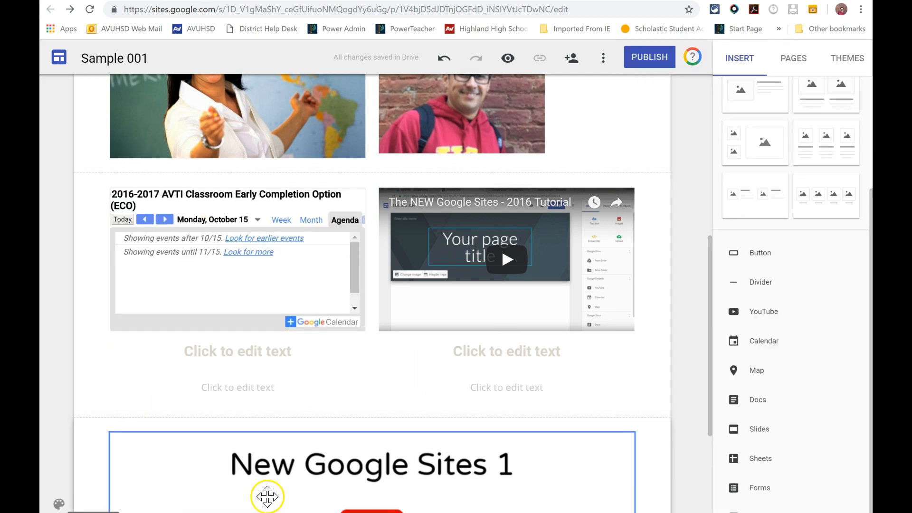
Add a new page named About me to the site.
scroll(692, 411, up, 8)
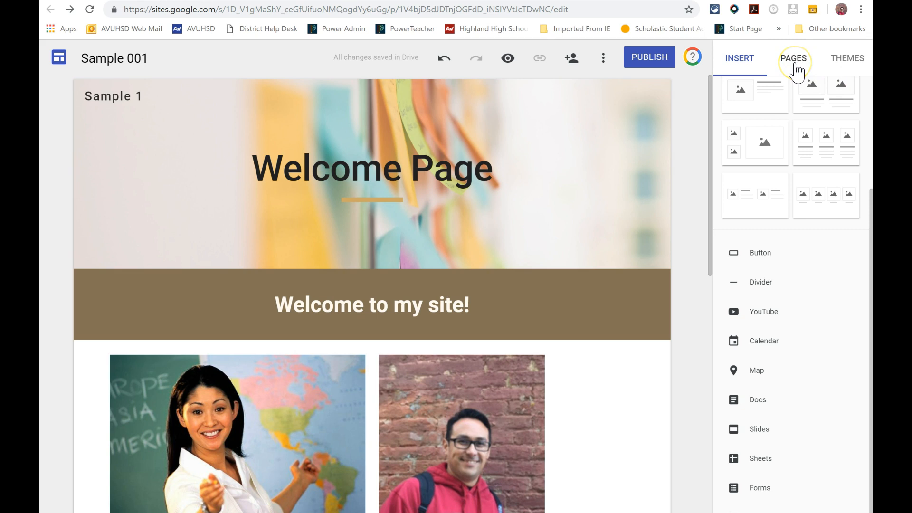
mouse_move(279, 240)
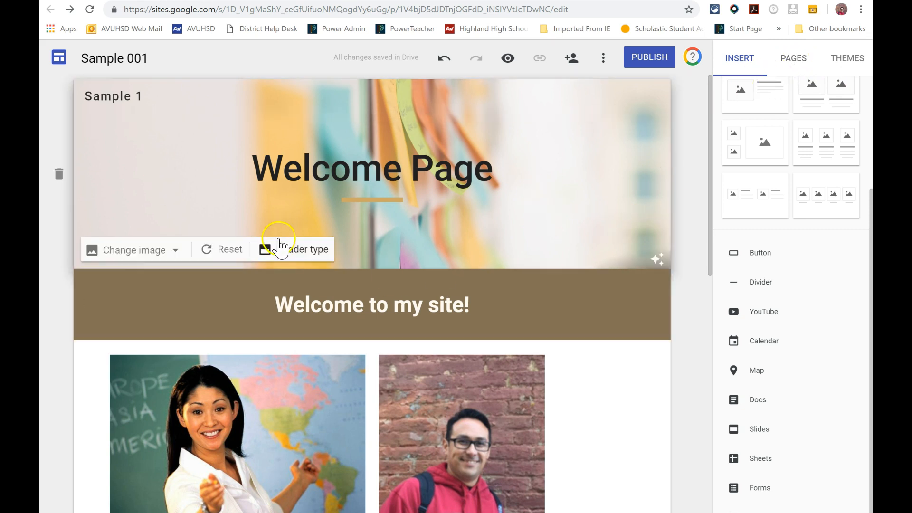
click(787, 67)
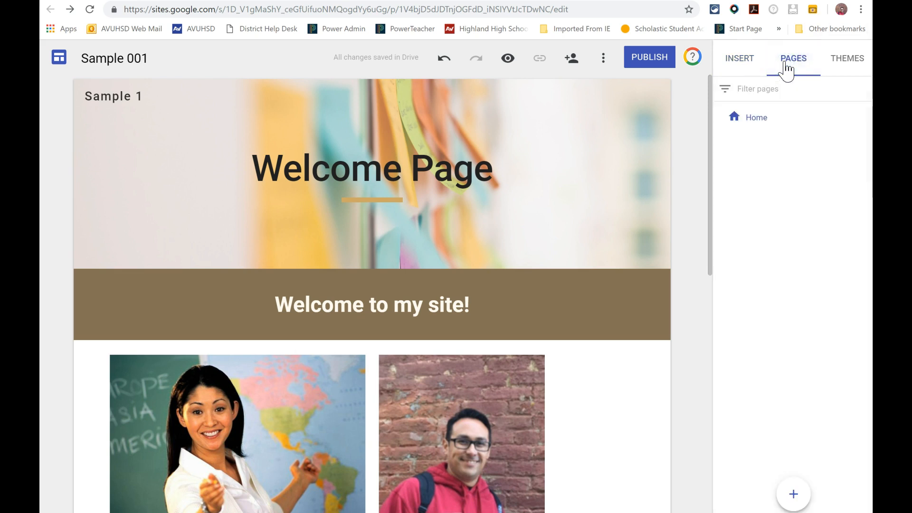
mouse_move(791, 494)
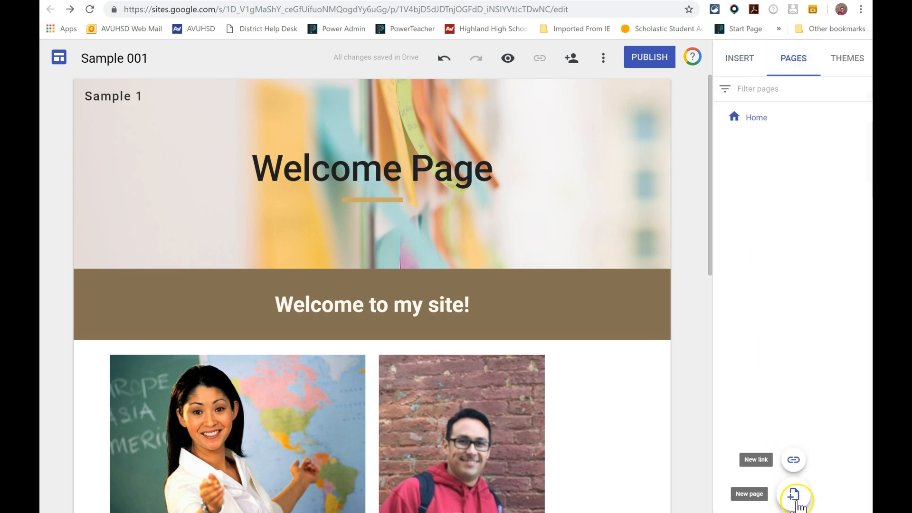
click(794, 496)
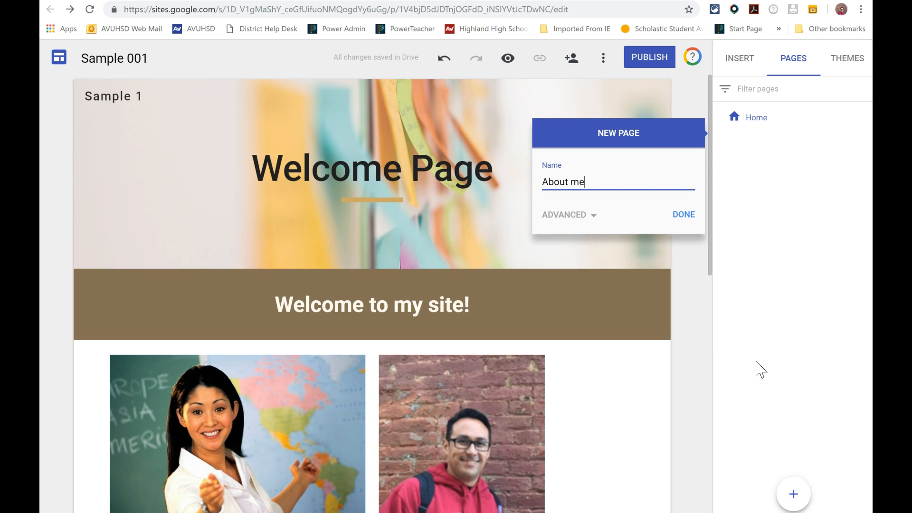
click(685, 217)
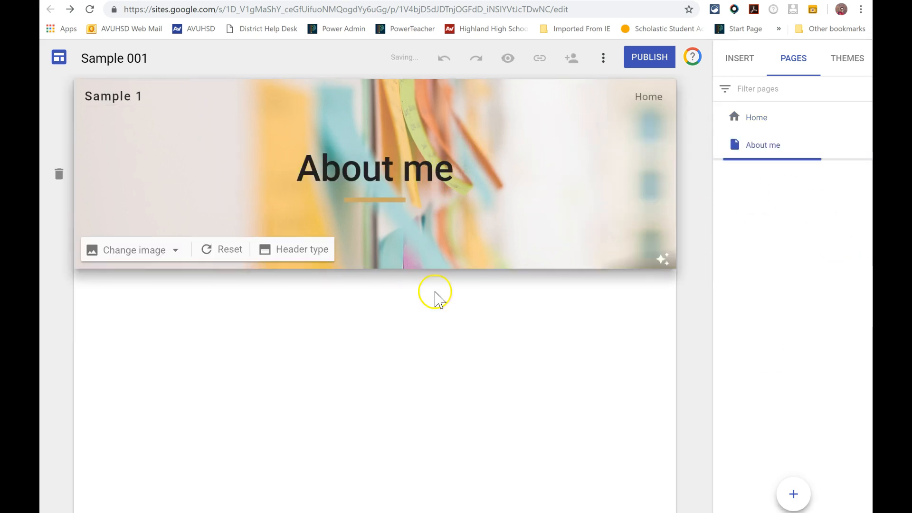
click(371, 343)
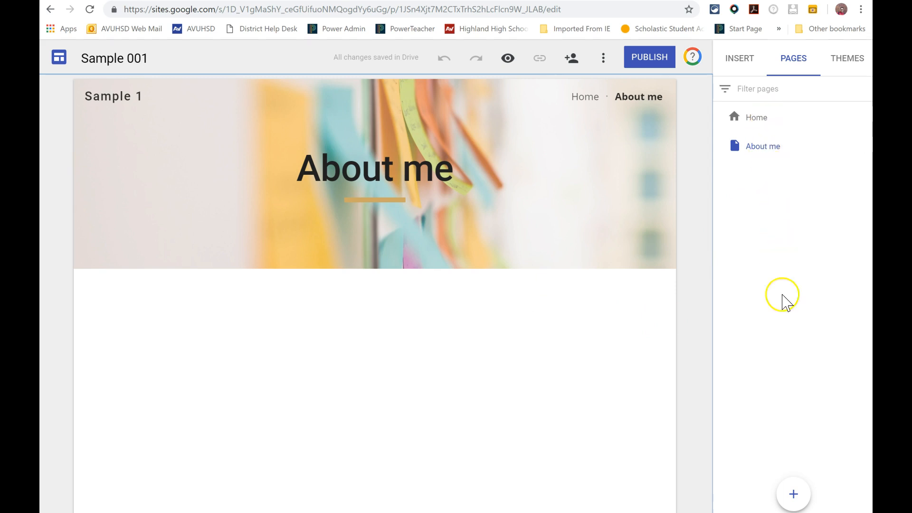
Add another new page named About you to the site.
mouse_move(796, 497)
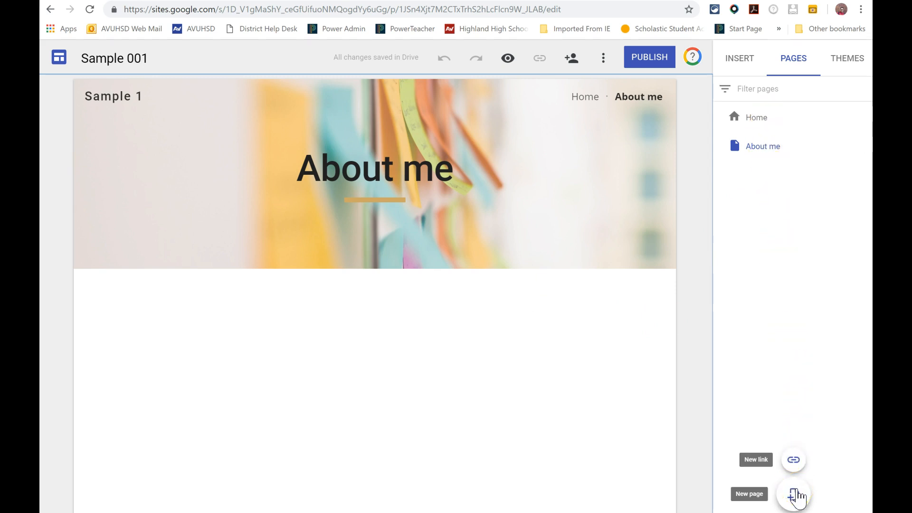
click(795, 495)
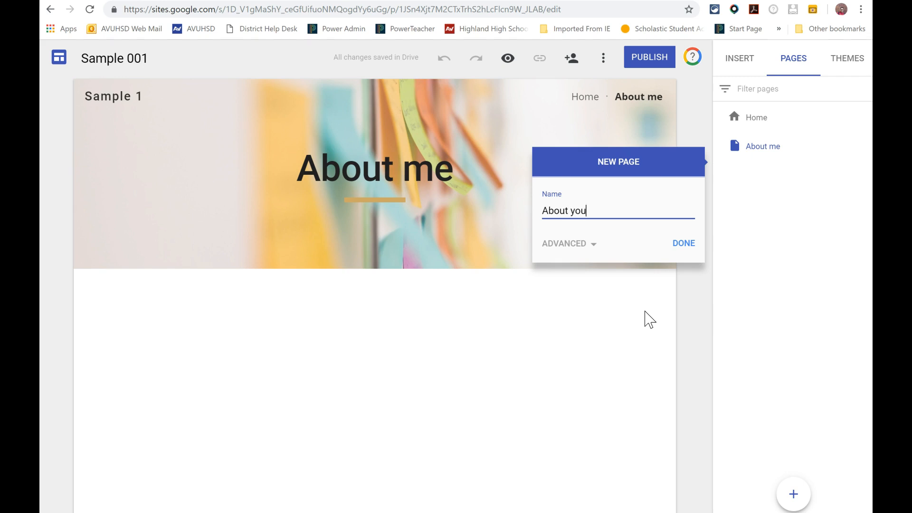
click(688, 249)
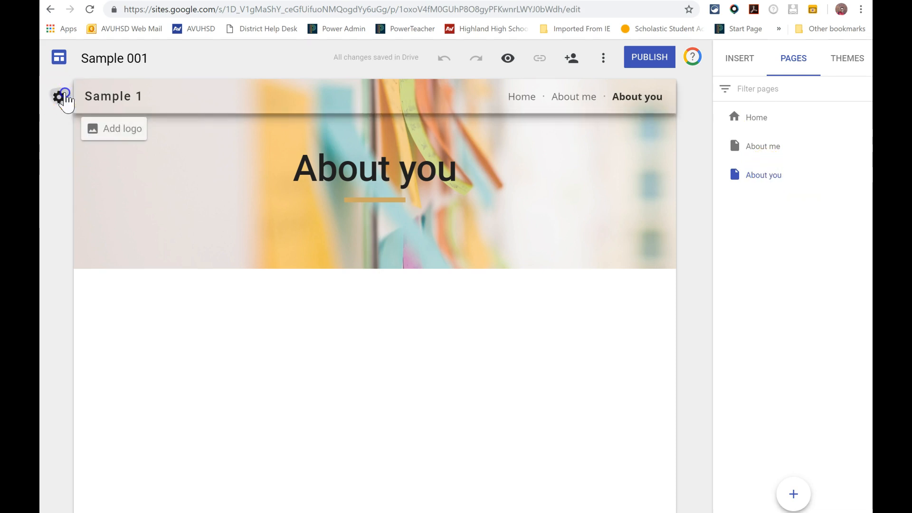
Switch the site's navigation mode to Side navigation and open the sidebar menu of pages.
click(59, 96)
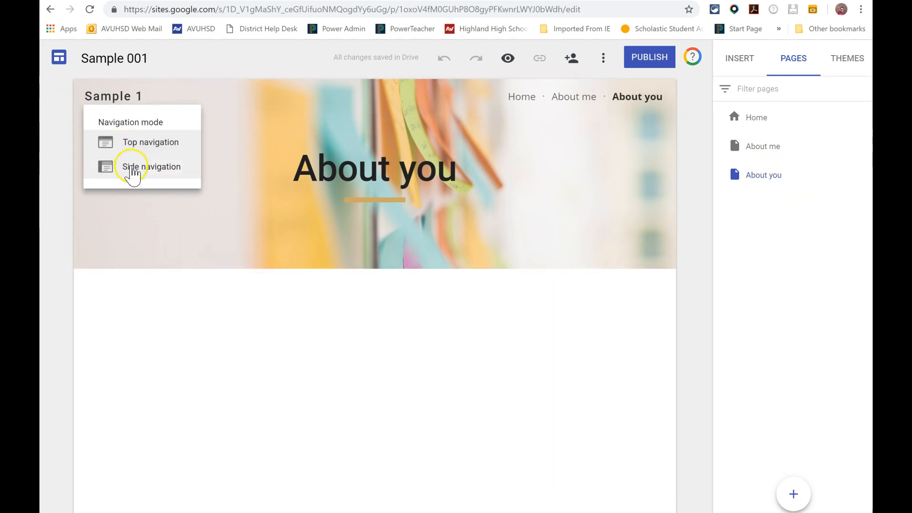
click(132, 167)
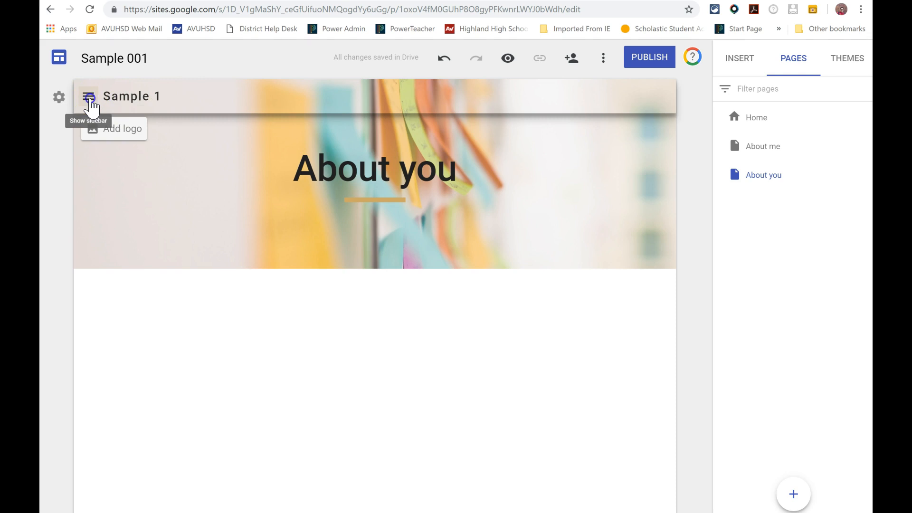
click(90, 101)
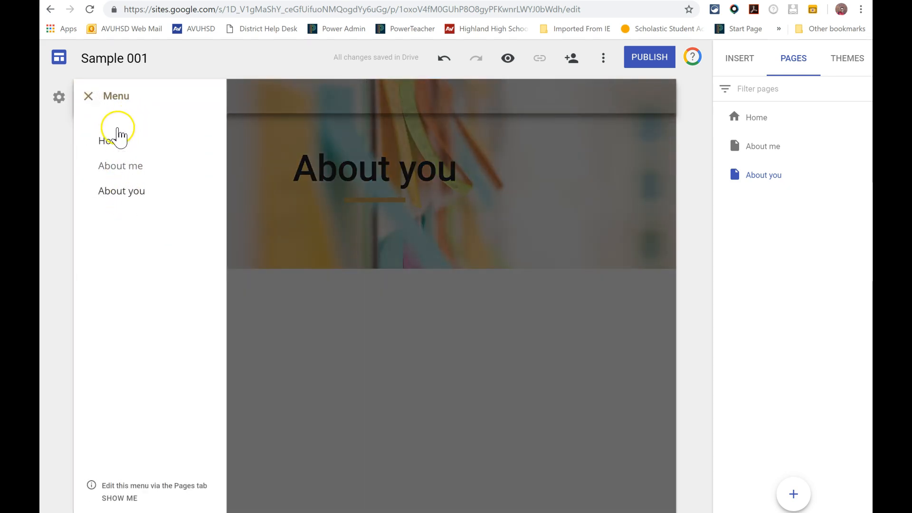